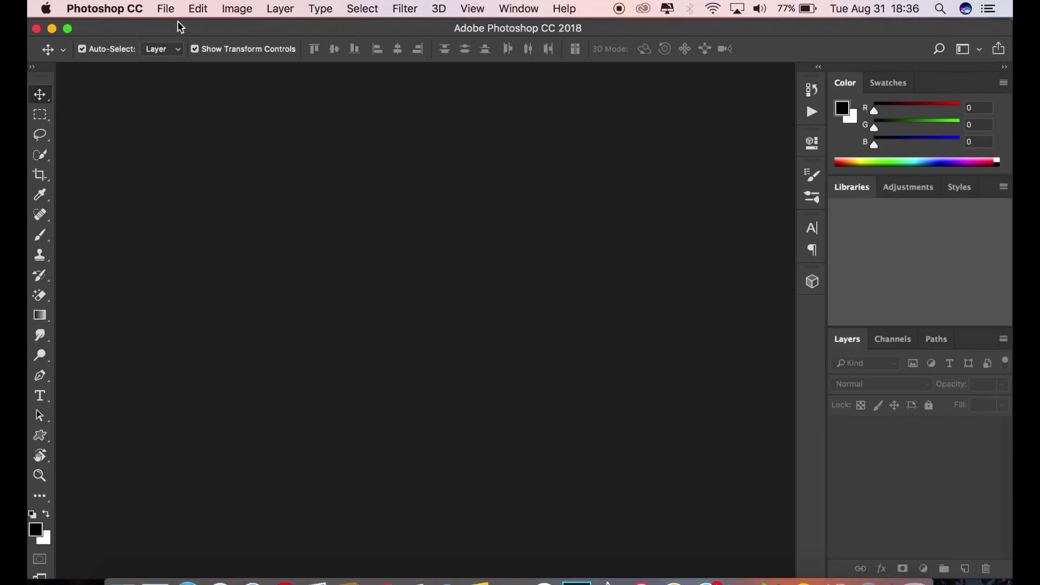
Step: Open the photo IMG_0099_1.jpg from the Desktop
left_click(175, 15)
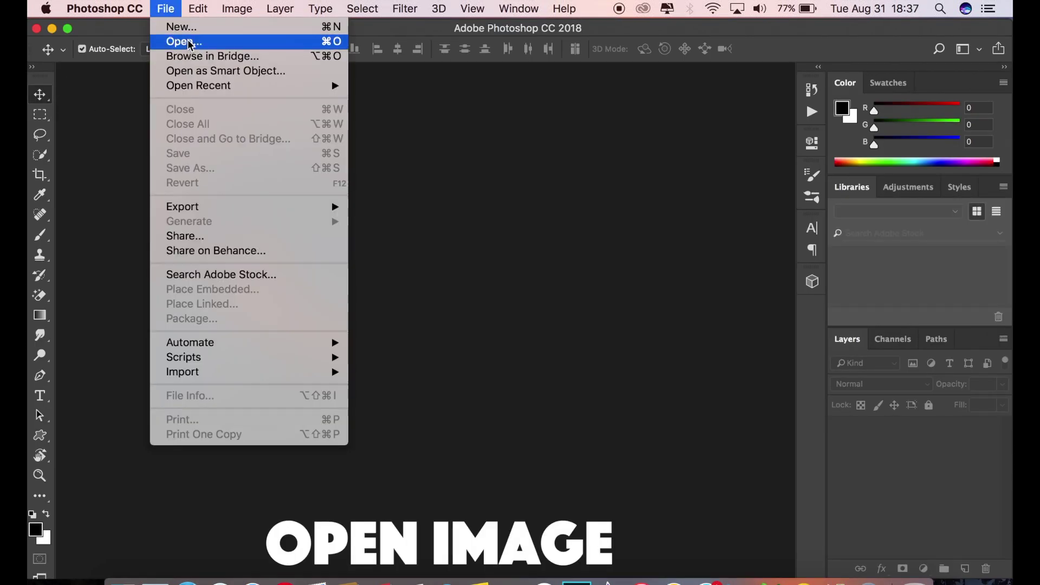
left_click(179, 41)
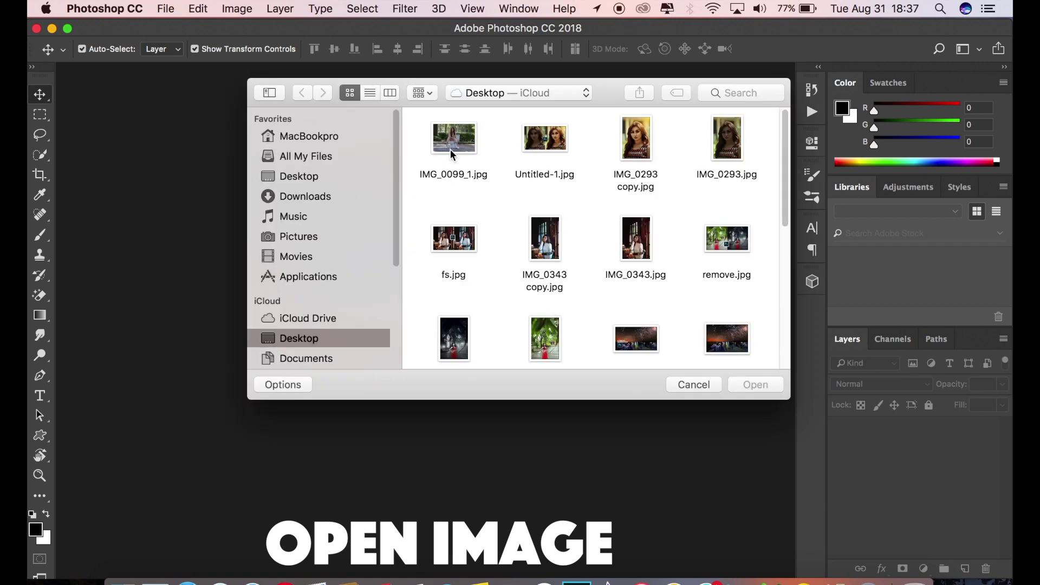
left_click(450, 148)
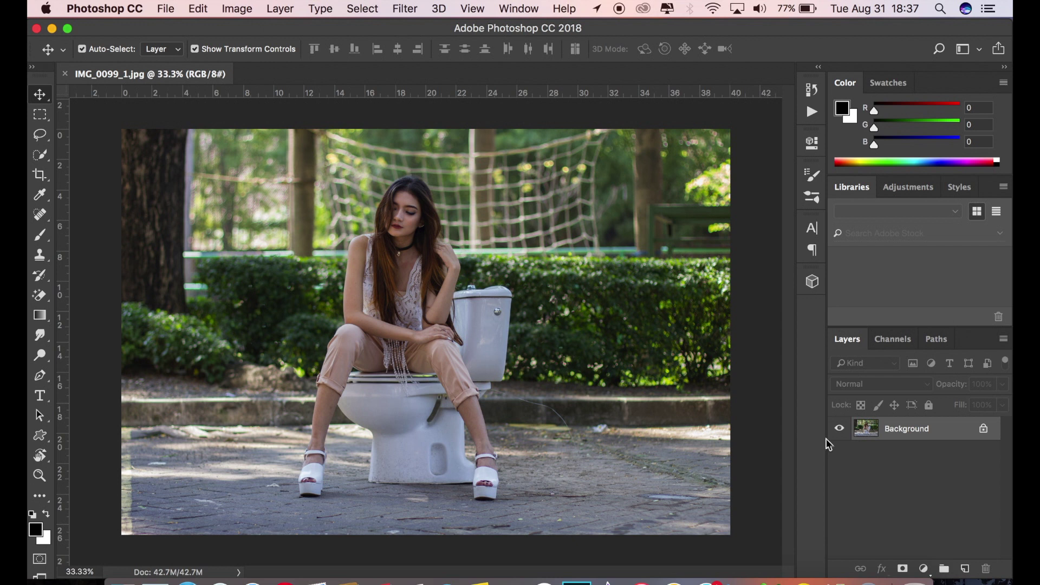
Step: Duplicate the Background layer as Background copy and hide the original Background
left_click_drag(915, 430, 965, 568)
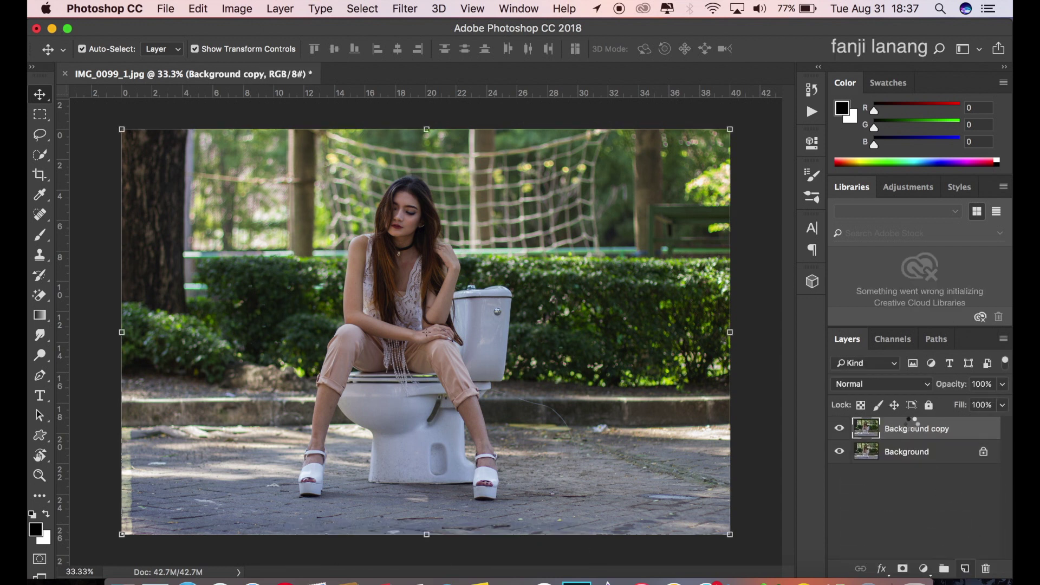
left_click(840, 451)
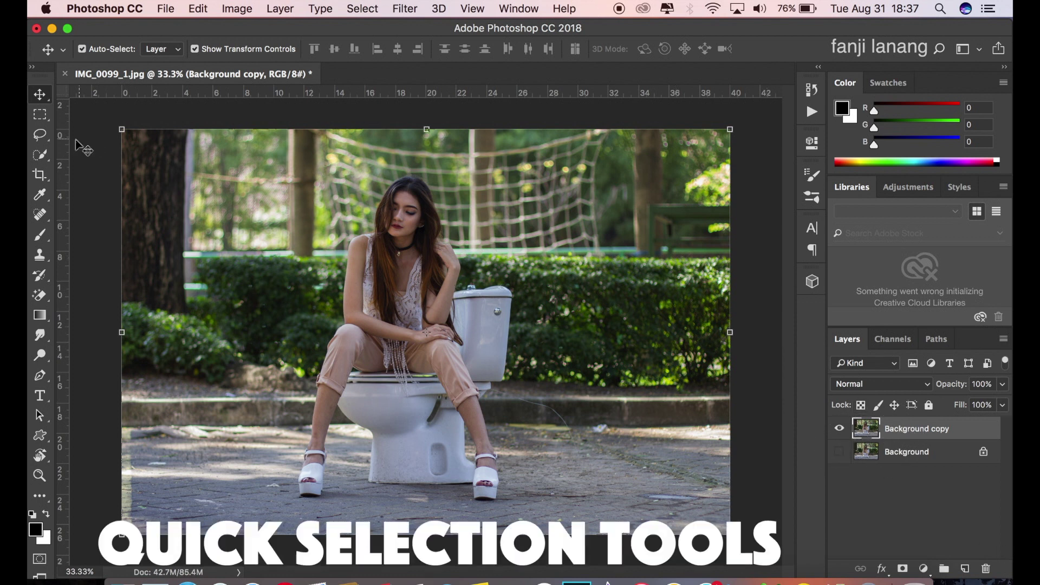
Step: Paint a Quick Selection over the woman's head, arm, left leg, right leg and the toilet
left_click(41, 153)
left_click(79, 155)
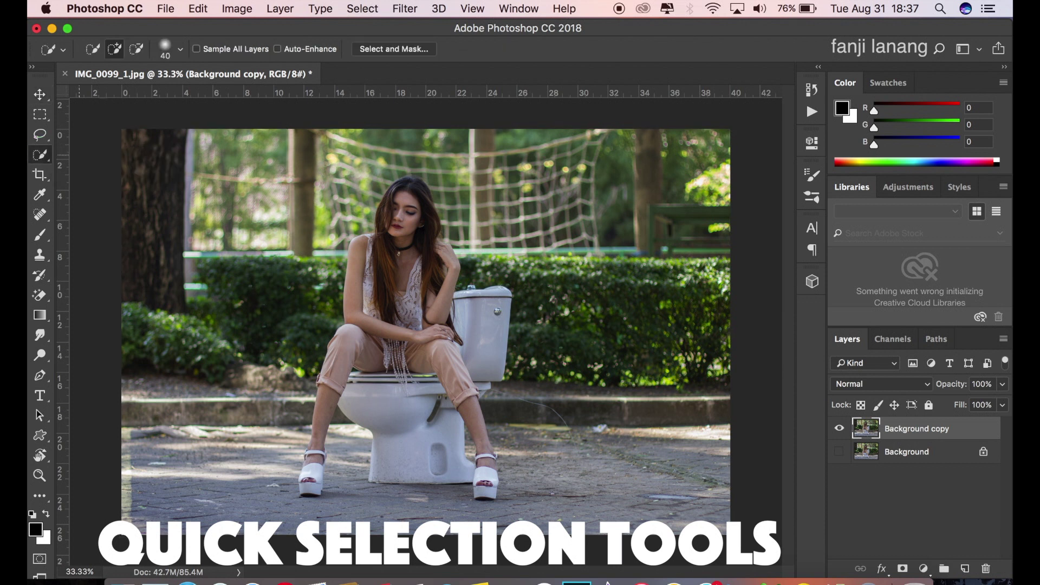
left_click(135, 50)
left_click(114, 49)
key("bracketright")
key("bracketright")
key("bracketright")
key("super+plus")
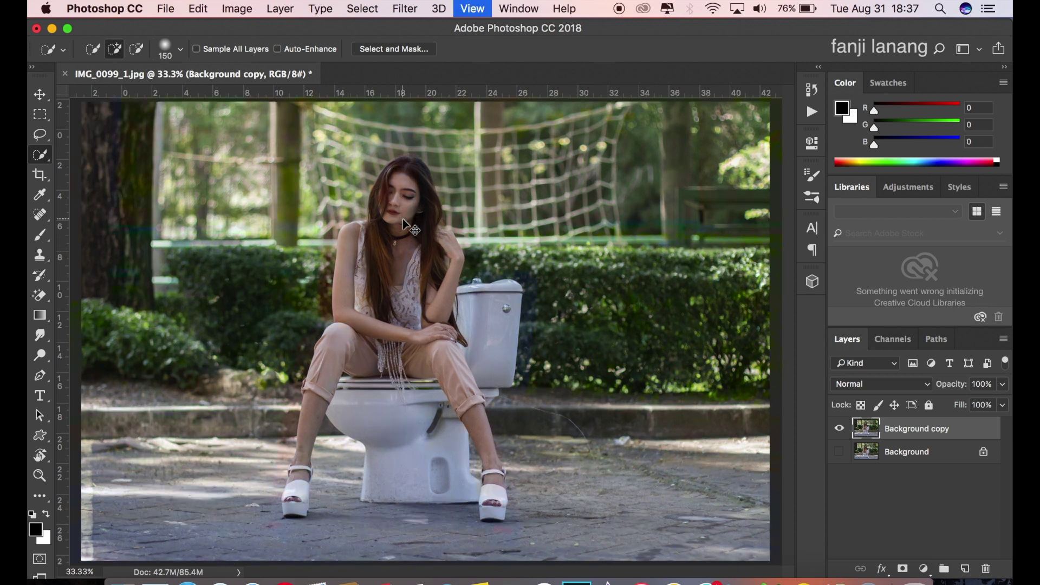
mouse_move(399, 122)
left_mouse_down()
mouse_move(332, 252)
mouse_move(376, 106)
left_mouse_up()
left_click_drag(319, 347, 300, 412)
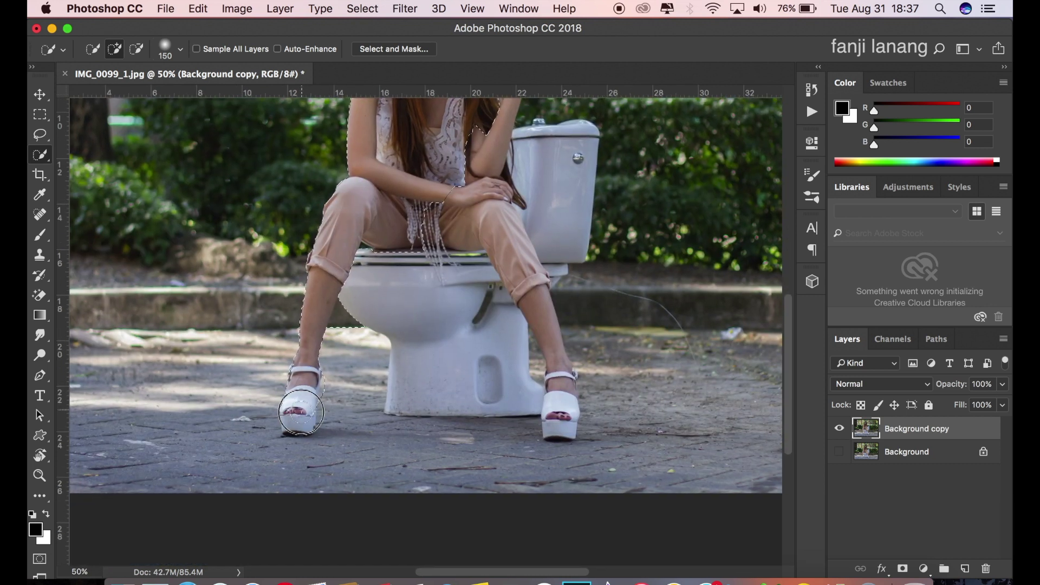
left_click_drag(404, 293, 548, 259)
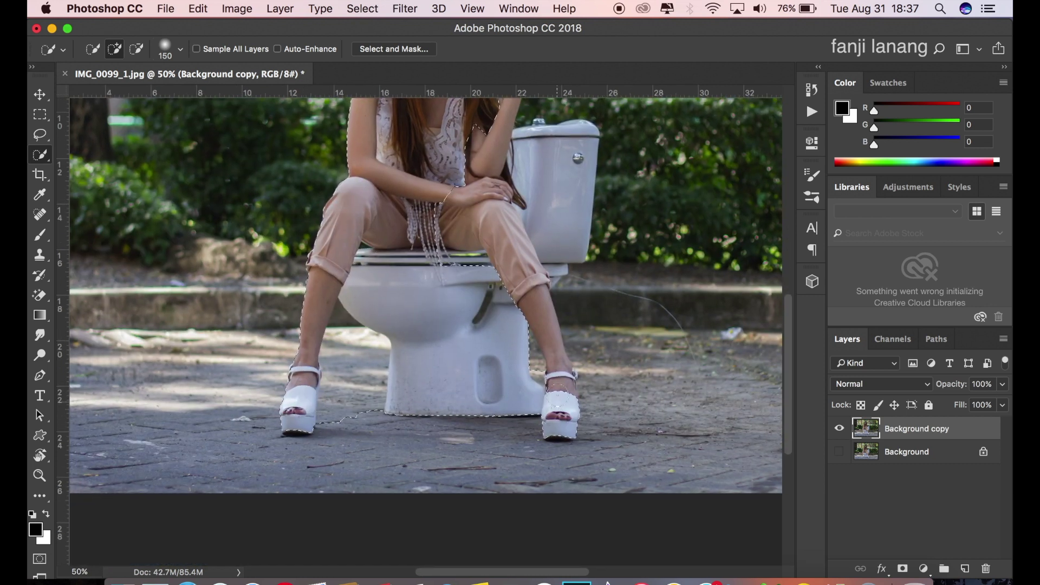
key("super+minus")
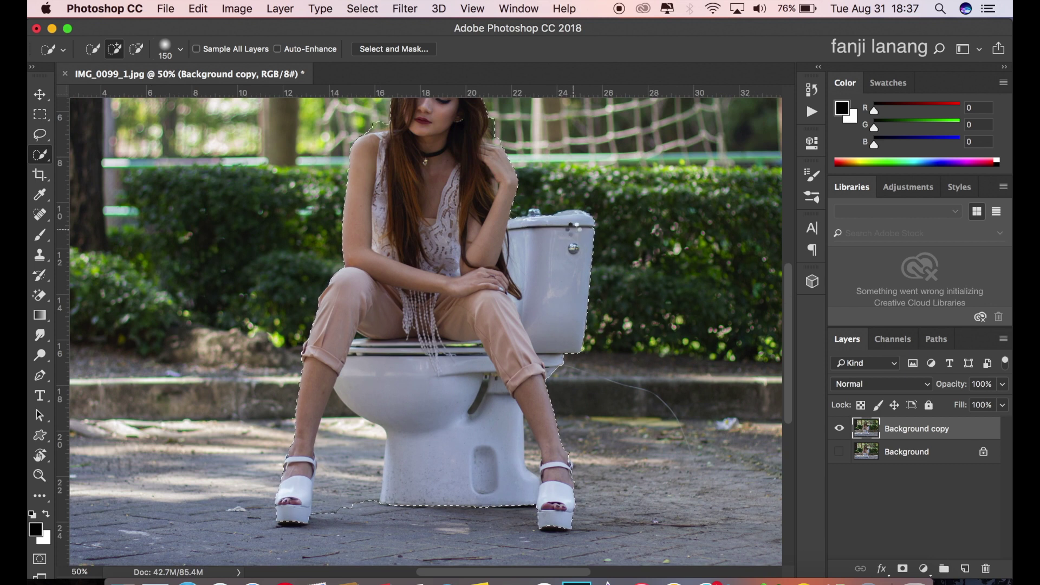
key("super+equal")
key("super+equal")
Step: With a smaller brush, subtract the hair spur and background gap around her hair
key("bracketleft")
key("bracketleft")
key("bracketleft")
key("super+equal")
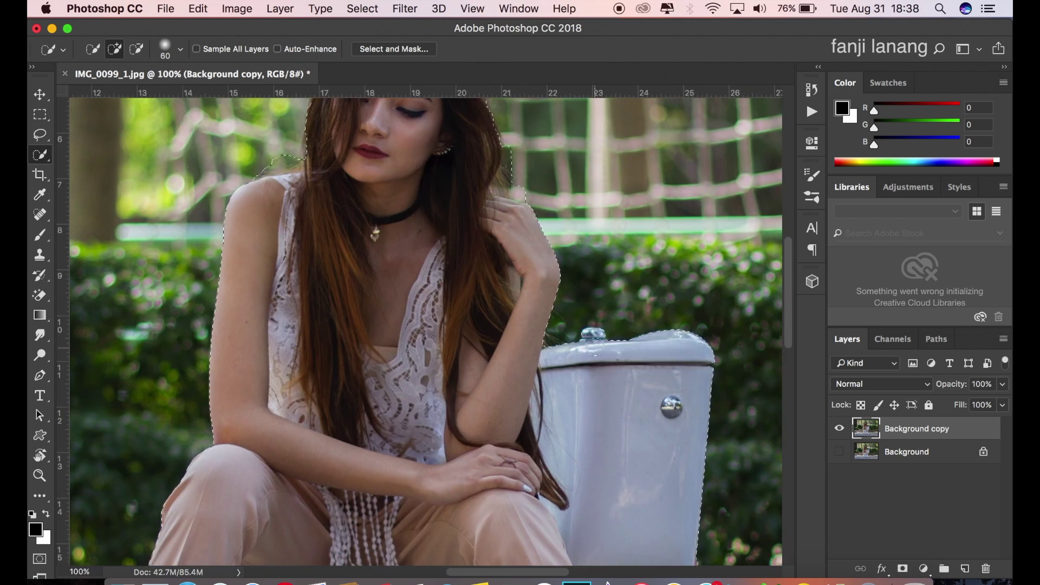
left_click_drag(418, 260, 423, 348)
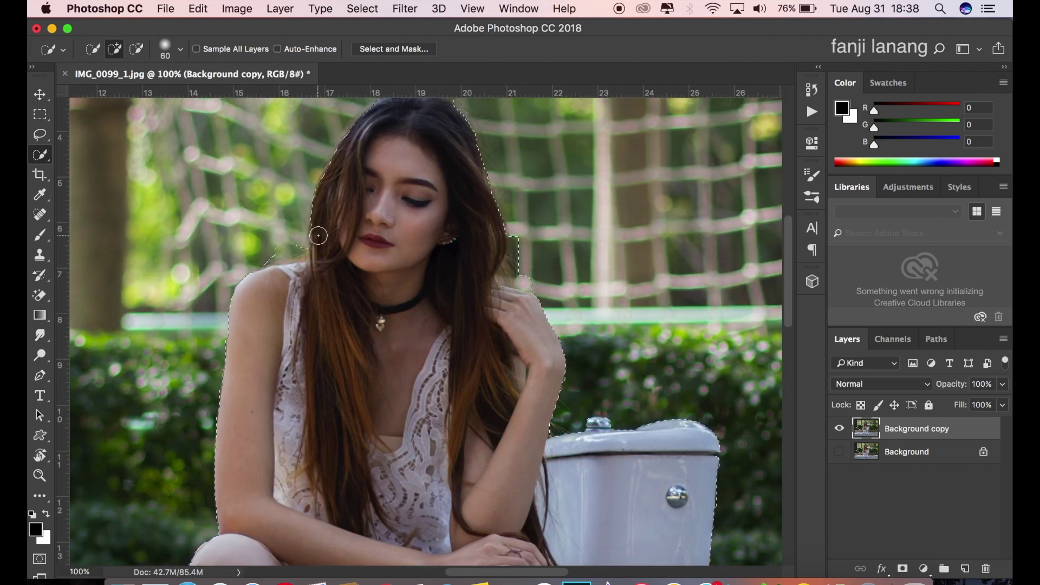
left_click_drag(293, 248, 268, 261)
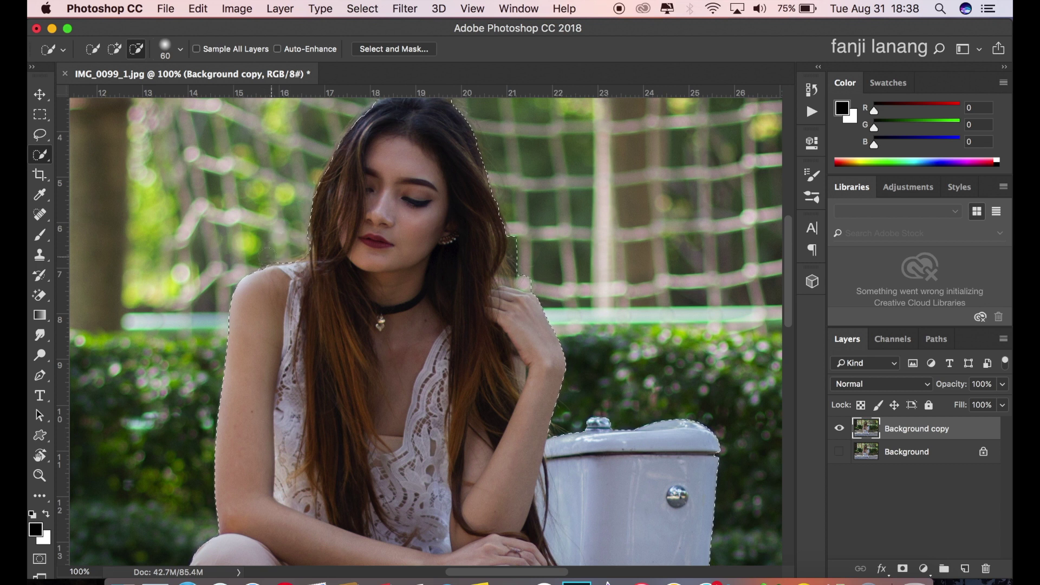
mouse_move(529, 246)
left_mouse_down()
mouse_move(527, 278)
mouse_move(506, 288)
left_mouse_up()
scroll(620, 294, "down", 5)
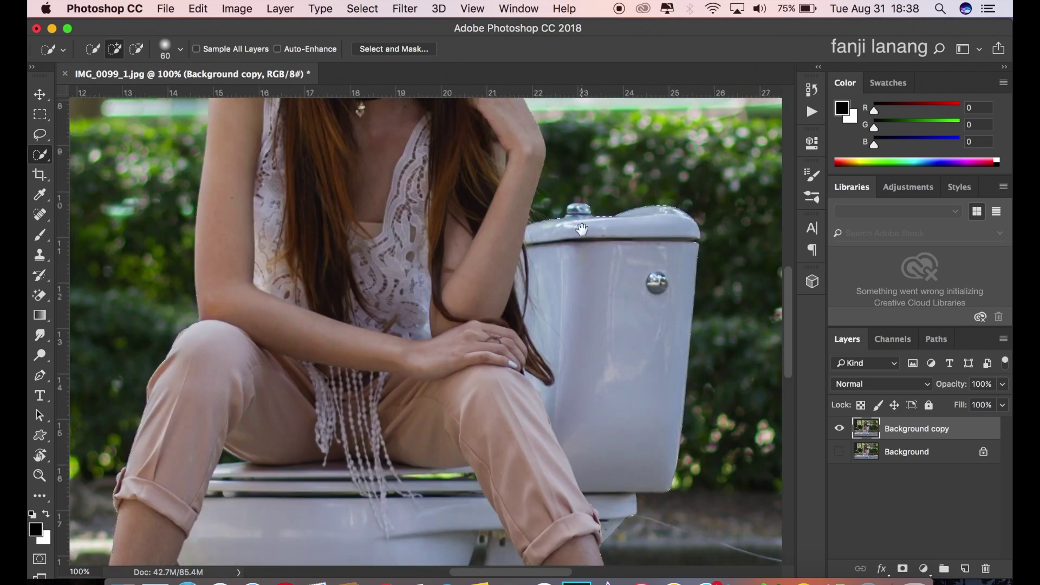
scroll(620, 295, "down", 5)
Step: Subtract the gaps between the toilet, right leg and left shoe from the selection
left_click(136, 50)
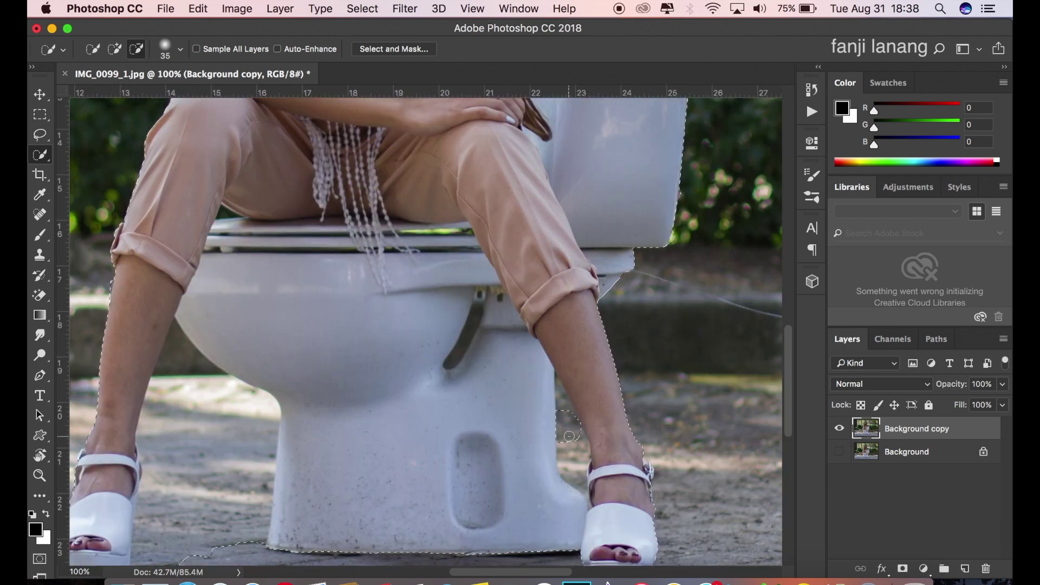
left_click_drag(566, 412, 584, 488)
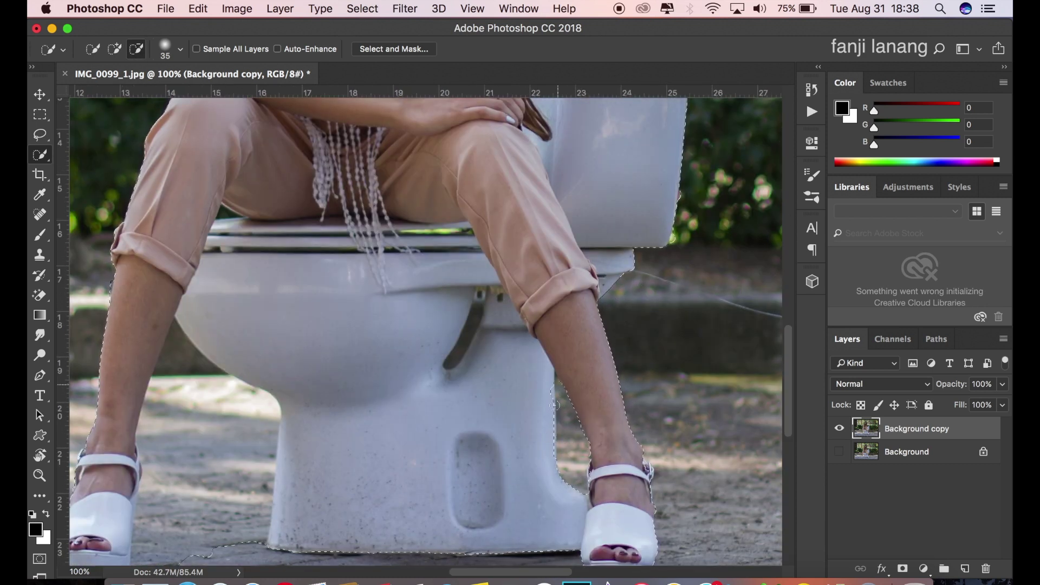
left_click(114, 49)
scroll(546, 388, "down", 2)
scroll(546, 388, "left", 5)
key("alt")
left_click_drag(321, 447, 367, 498)
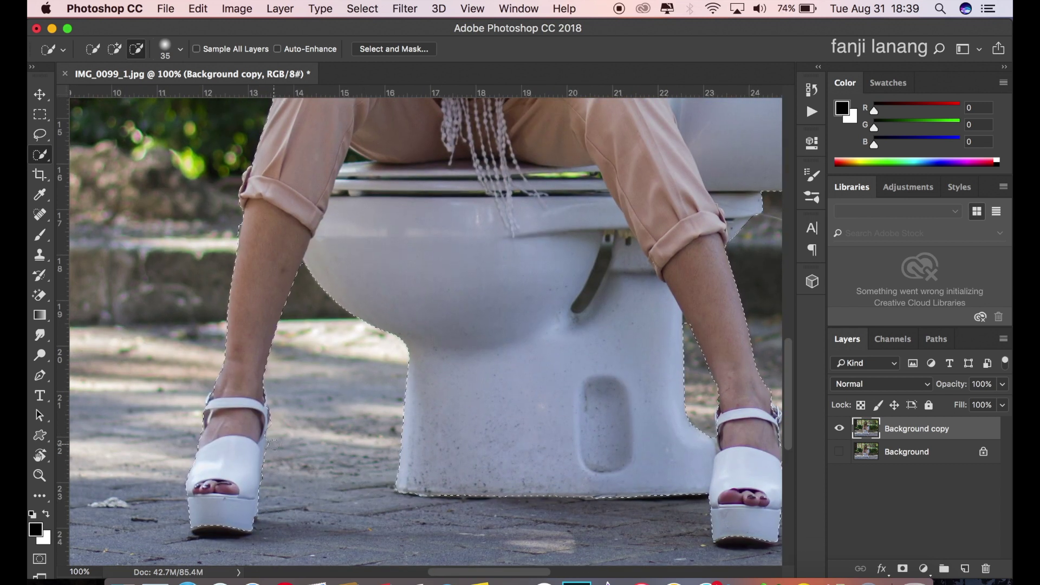
scroll(362, 373, "down", 1)
scroll(362, 373, "down", 2)
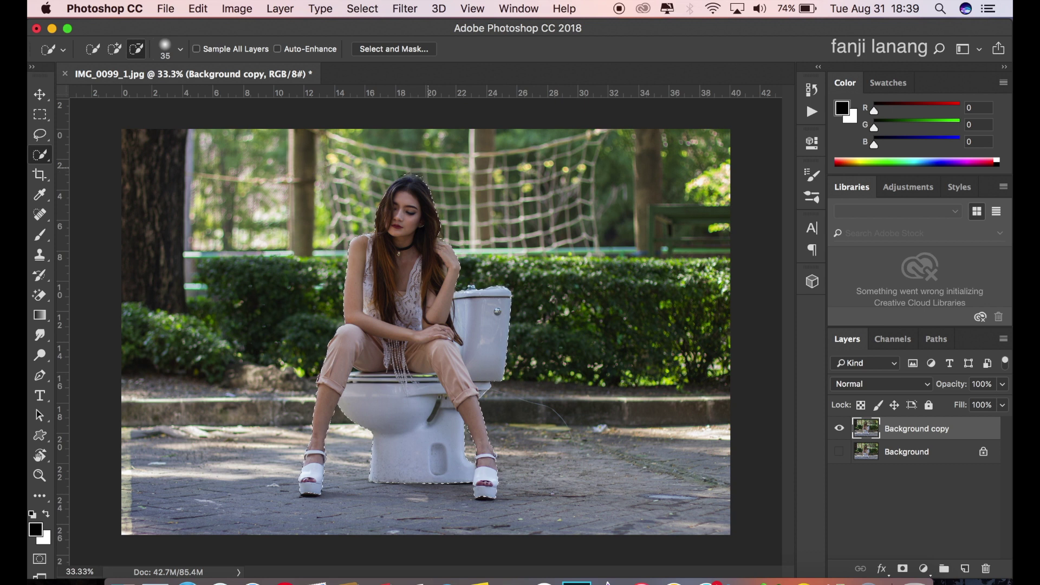
Step: In Select and Mask, raise the edge radius and refine the hair at the top of her head
left_click(397, 47)
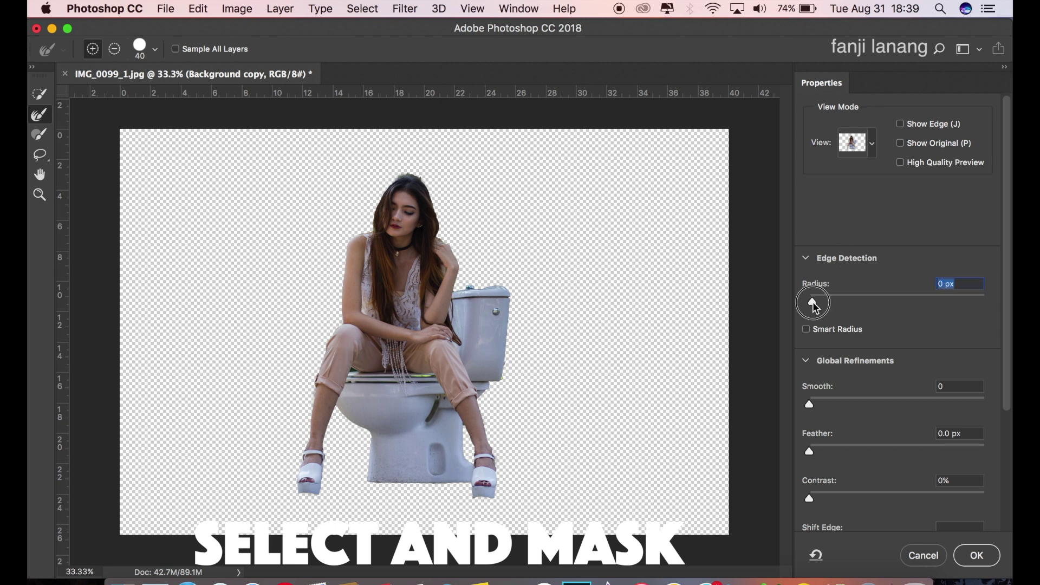
left_click_drag(814, 303, 826, 314)
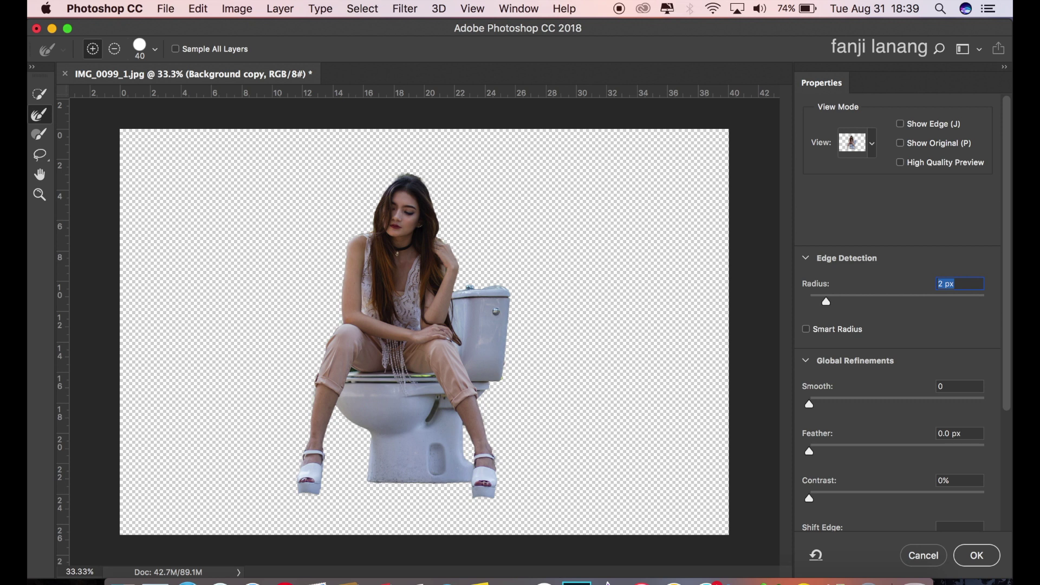
key("super+plus")
key("bracketright")
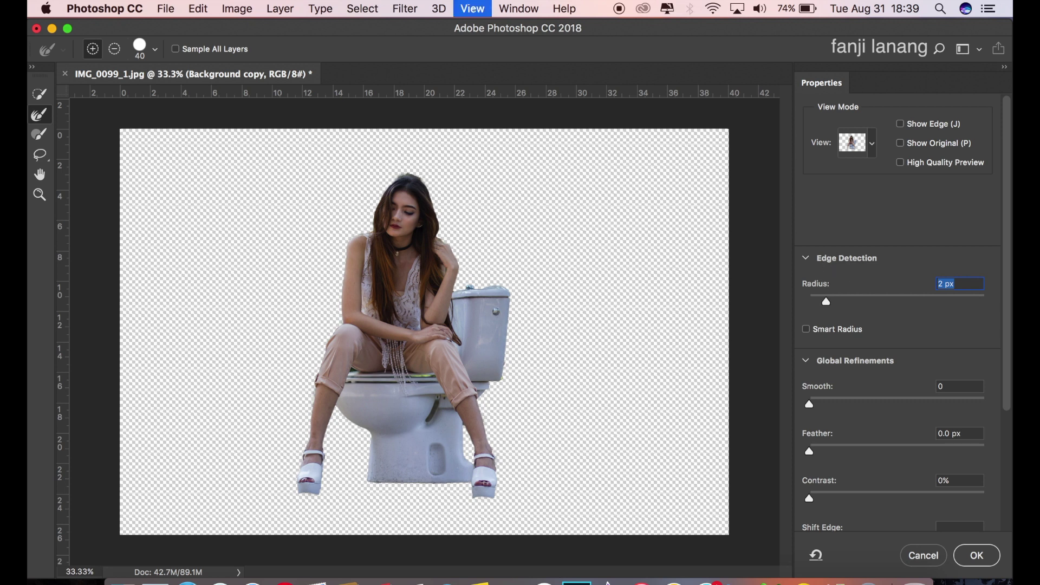
left_click_drag(436, 158, 437, 196)
left_click_drag(428, 136, 376, 133)
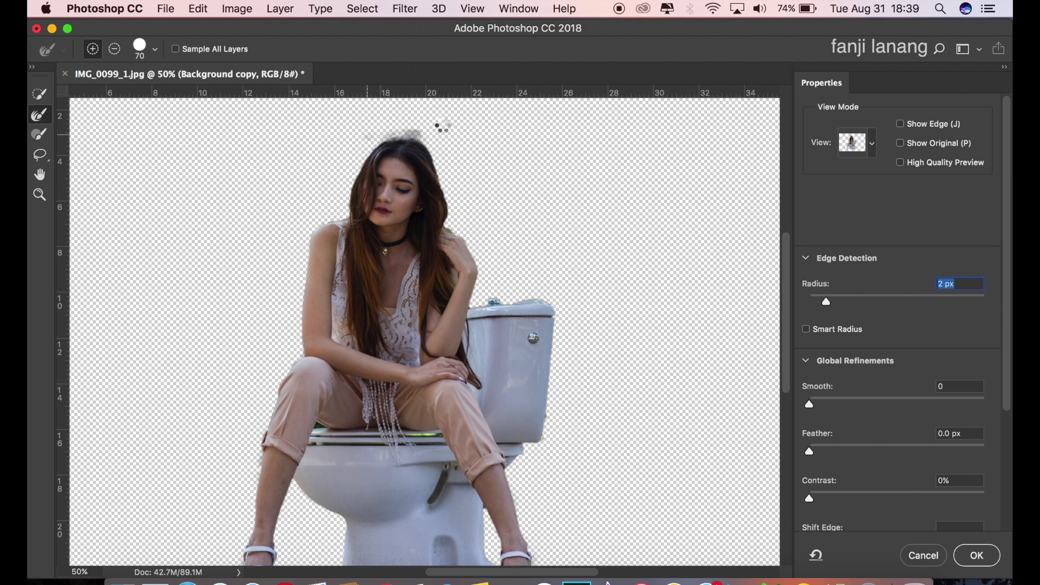
Step: Set the edge radius to 1 px and refine the right hair and left shoulder edges
left_click_drag(830, 297, 821, 301)
key("bracketleft")
key("bracketleft")
key("m")
key("y")
key("bracketleft")
left_click_drag(477, 247, 453, 228)
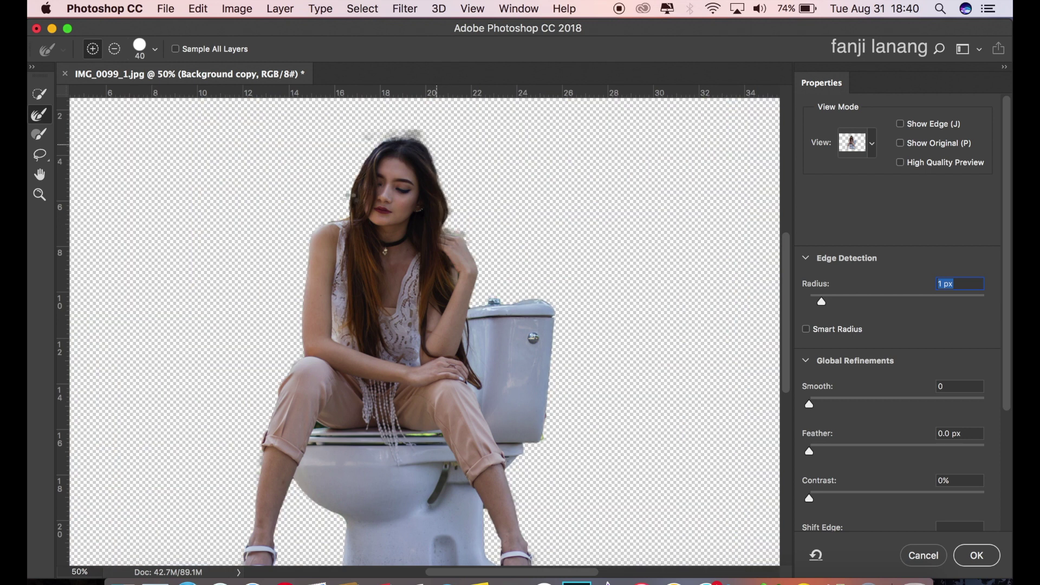
left_click_drag(341, 217, 302, 199)
Step: Output the refined result as a selection and apply it
left_click_drag(1009, 371, 1009, 490)
left_click(953, 483)
left_click(916, 482)
left_click(963, 558)
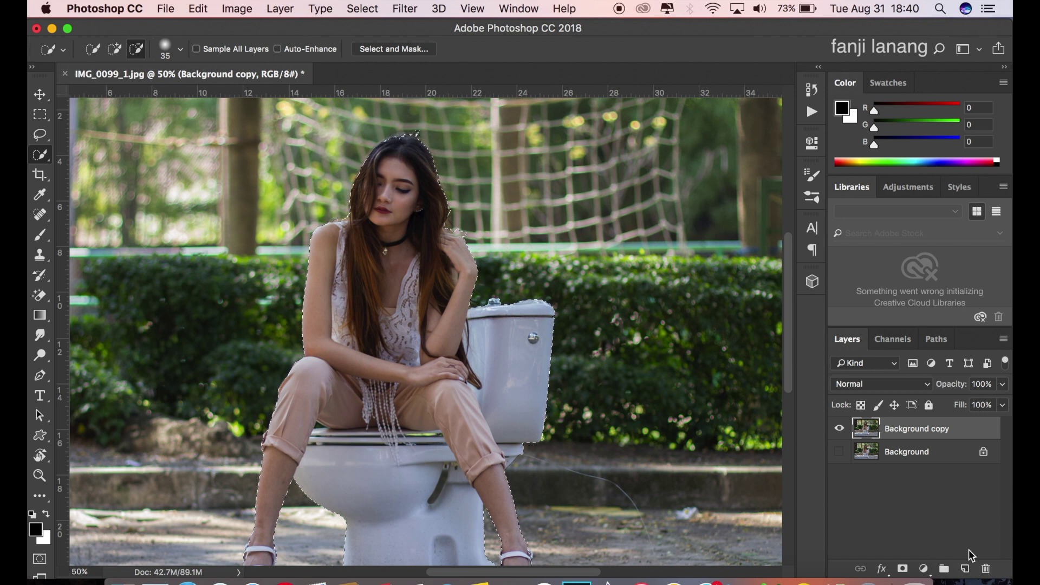
Step: Fit the photo on screen, show the original Background layer, and invert the selection
key("super+minus")
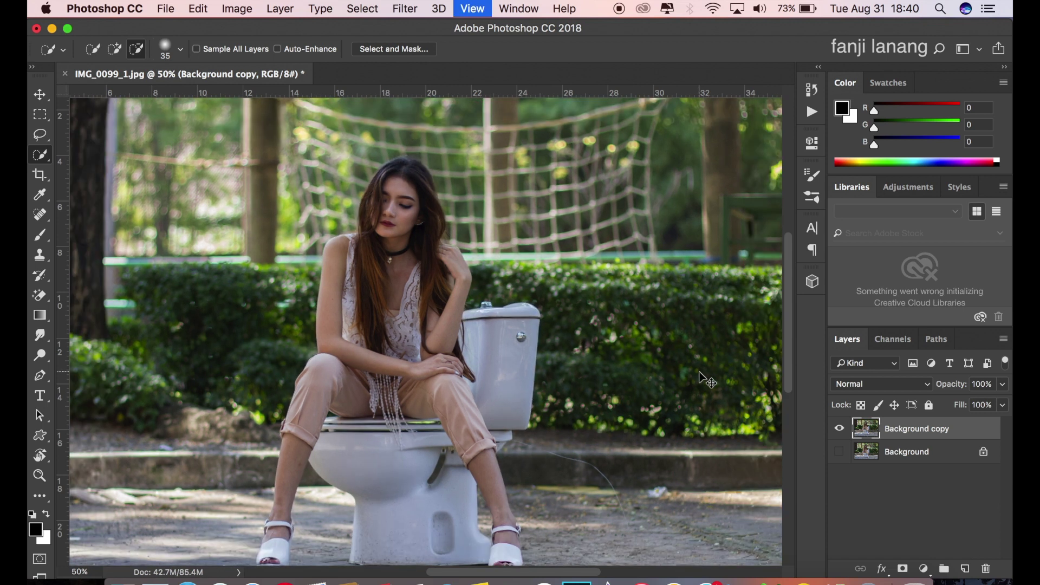
left_click(839, 452)
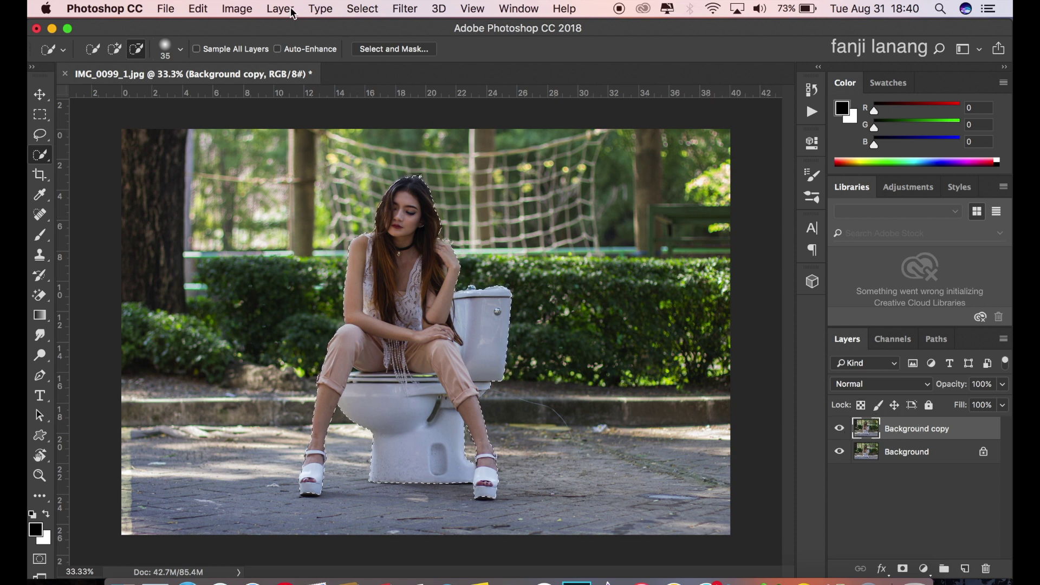
left_click(354, 12)
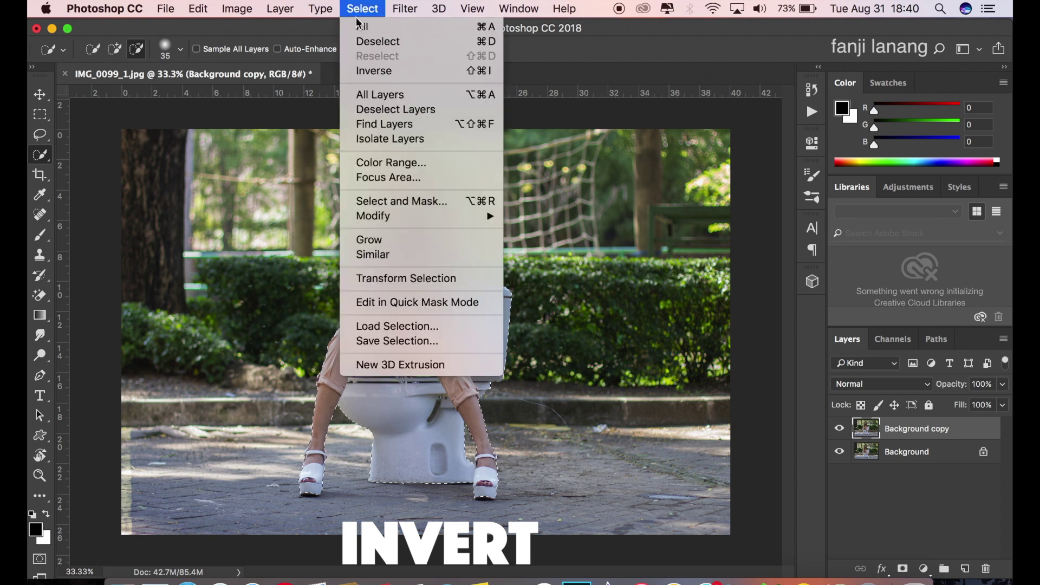
left_click(374, 71)
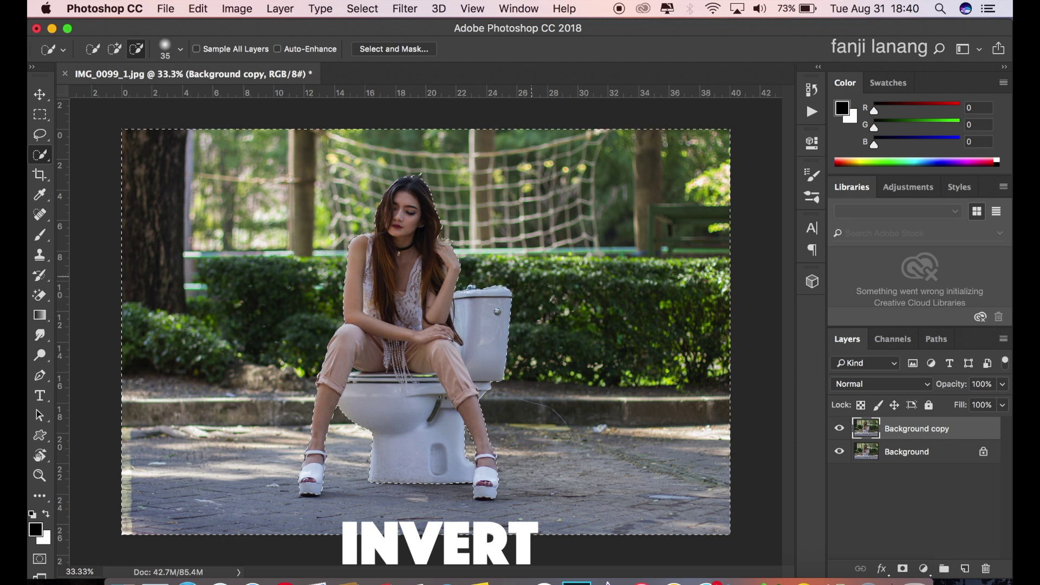
left_click(405, 9)
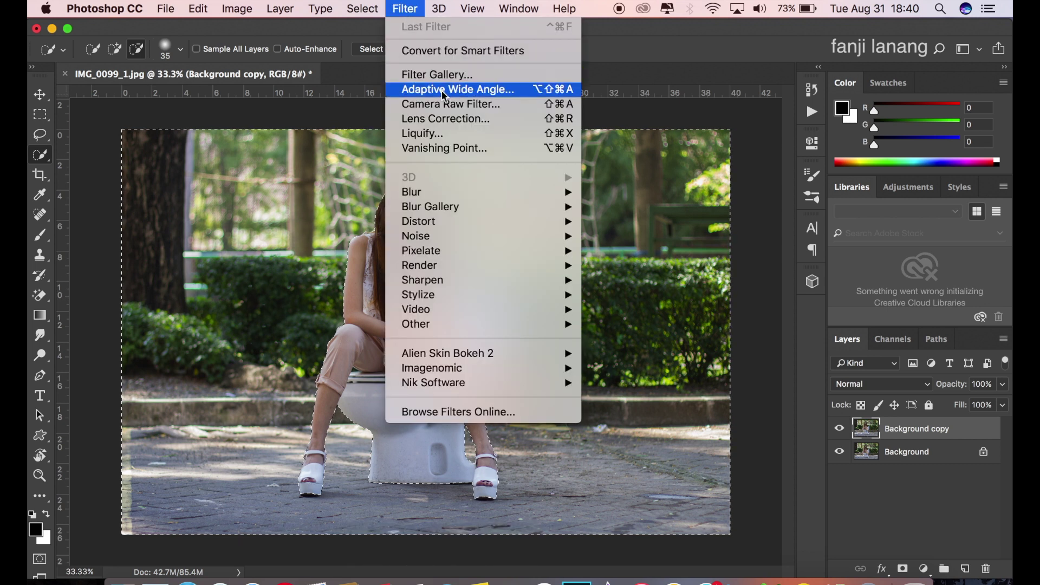
mouse_move(430, 206)
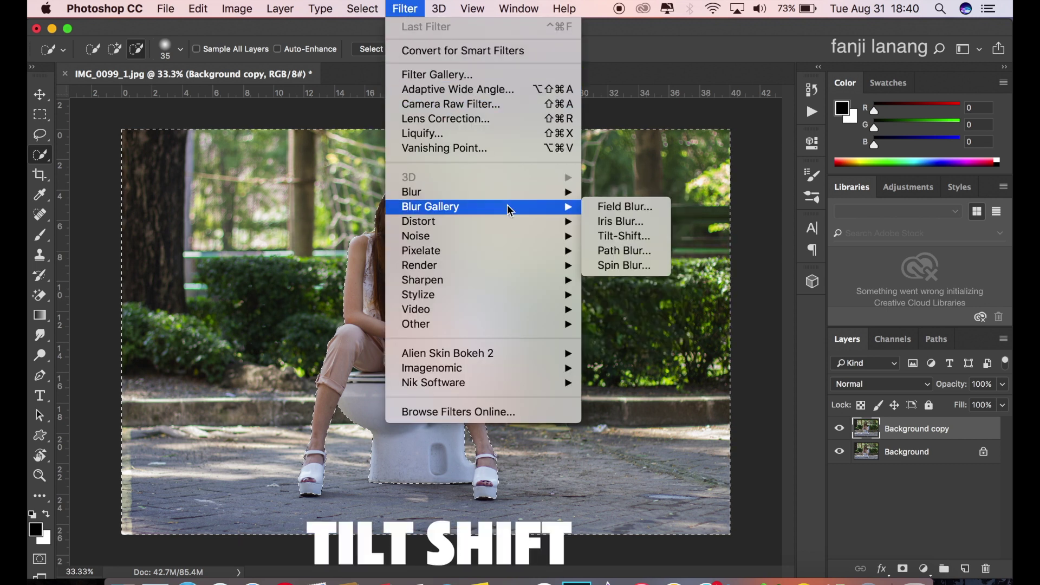
Step: Start a Blur Gallery Tilt-Shift blur on the inverted background selection
left_click(616, 236)
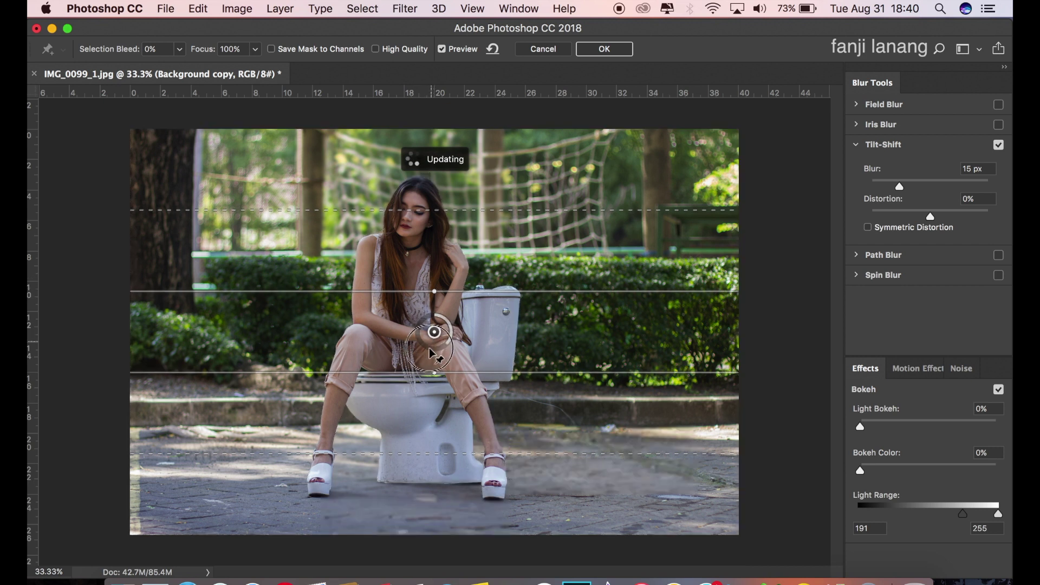
Step: Move the Tilt-Shift focus near her feet, adjust the transition, raise Blur to 63 px and apply
left_click_drag(435, 334, 430, 352)
left_click_drag(420, 417, 420, 480)
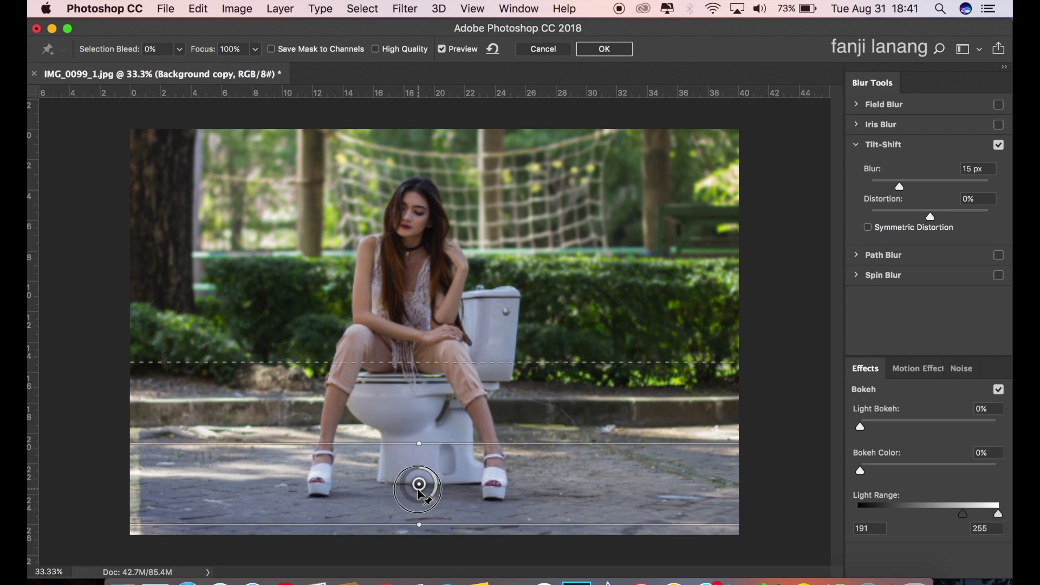
left_click_drag(421, 486, 420, 503)
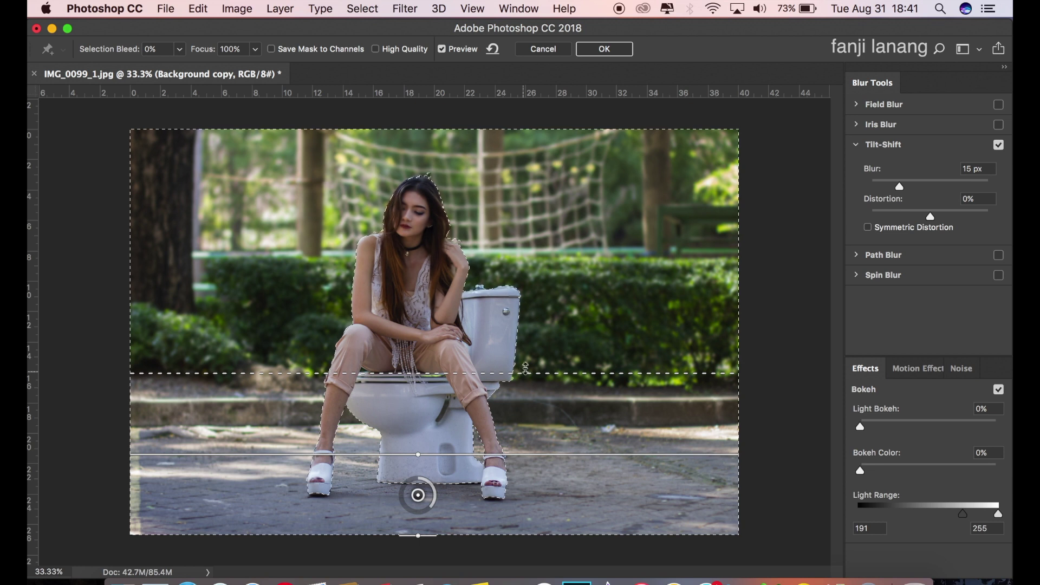
left_click_drag(912, 187, 923, 191)
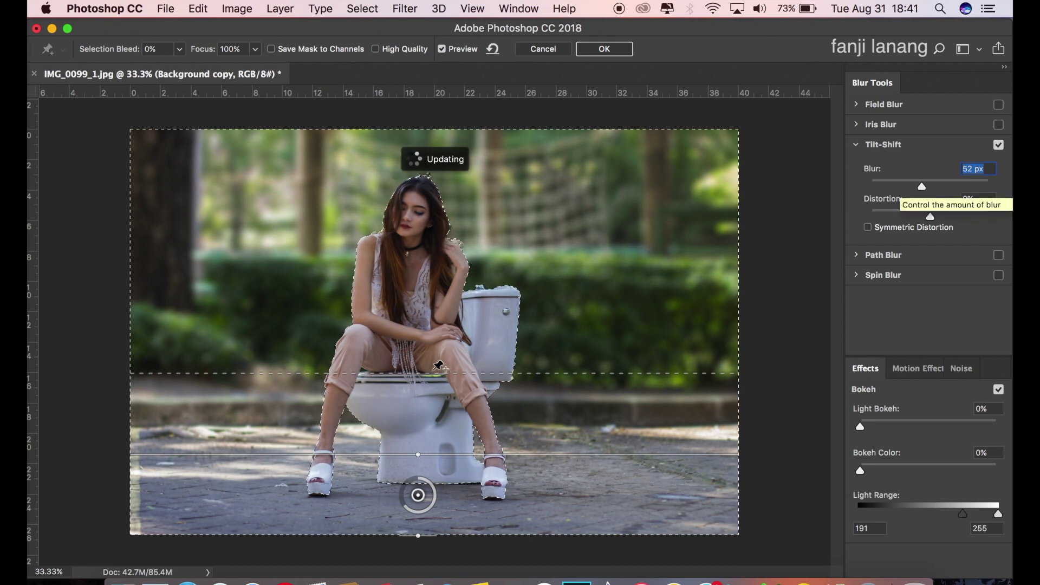
left_click_drag(435, 383, 435, 394)
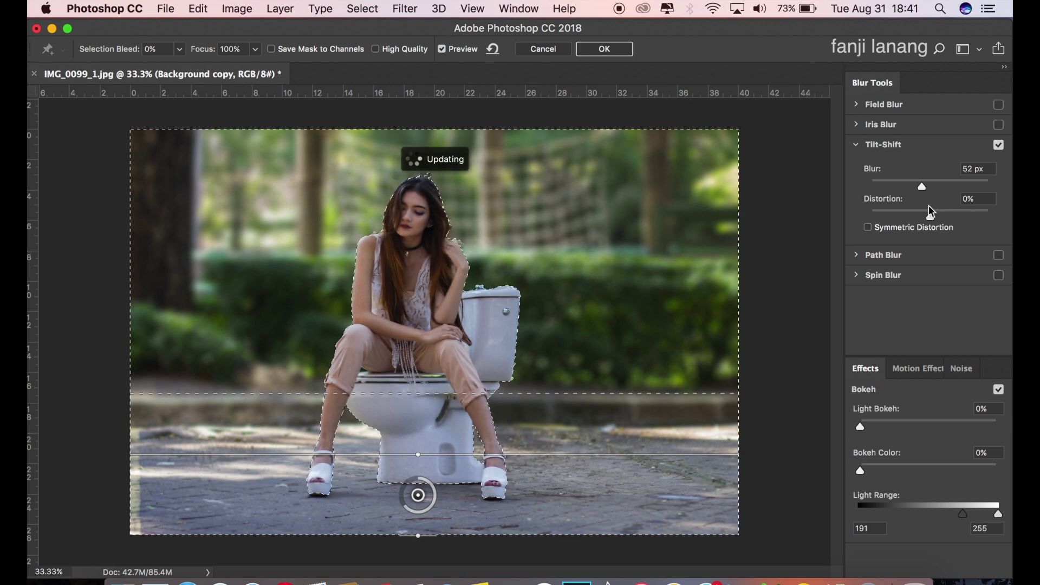
left_click_drag(921, 187, 923, 188)
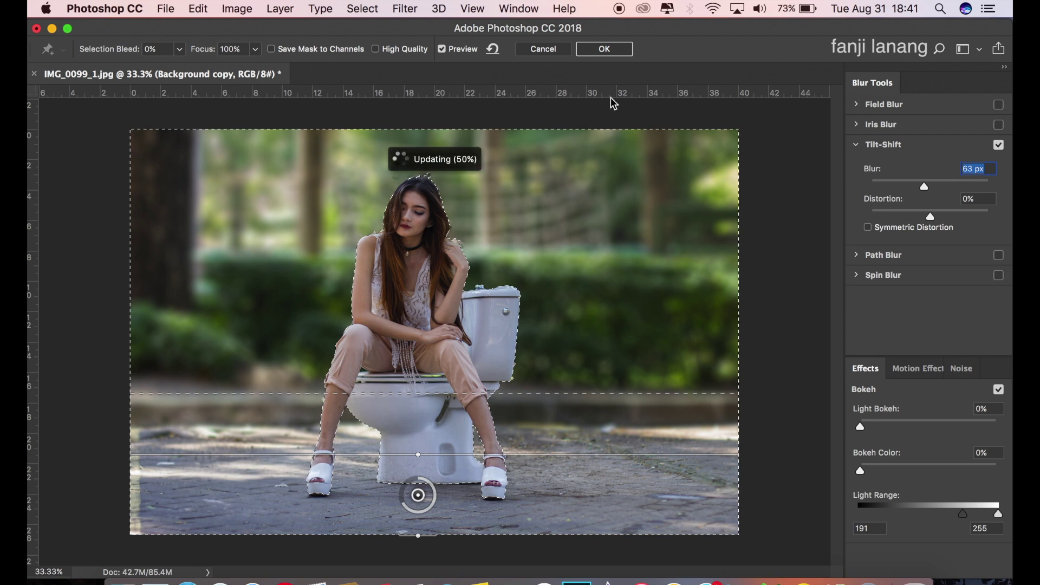
left_click(615, 49)
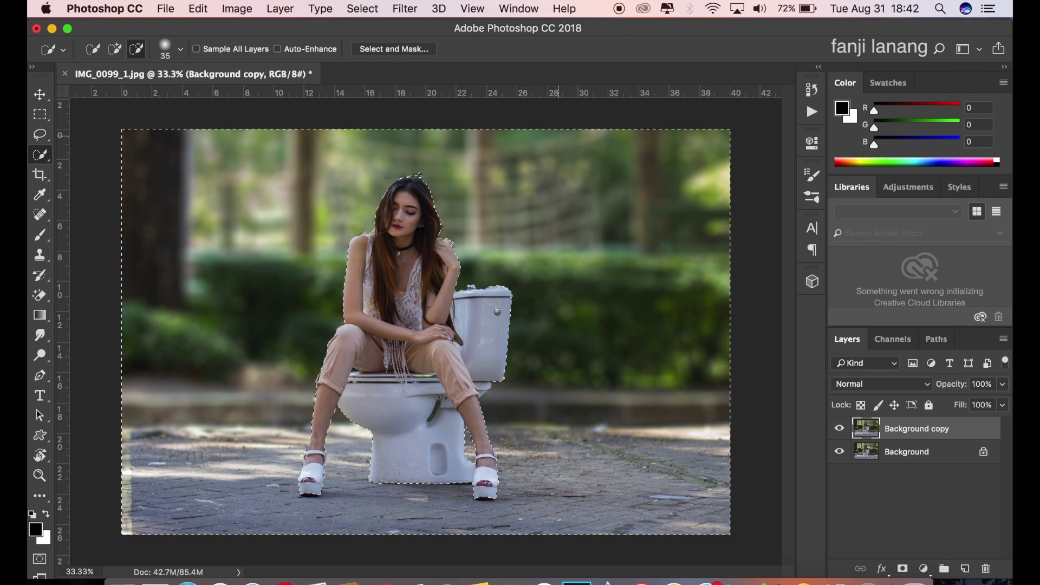
left_click(362, 8)
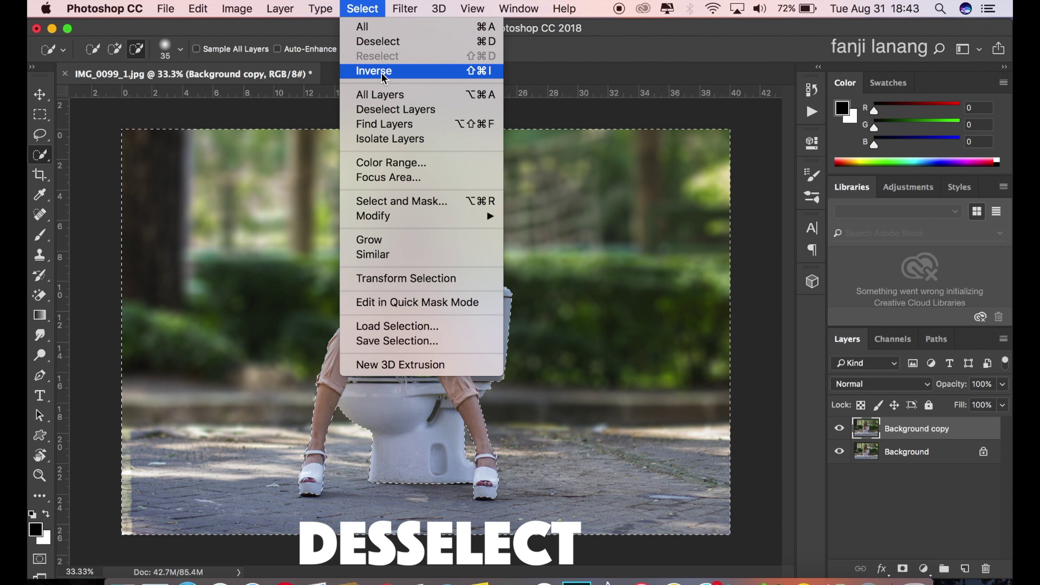
Step: Deselect, then toggle the Background copy visibility to compare blurred and sharp versions
left_click(381, 41)
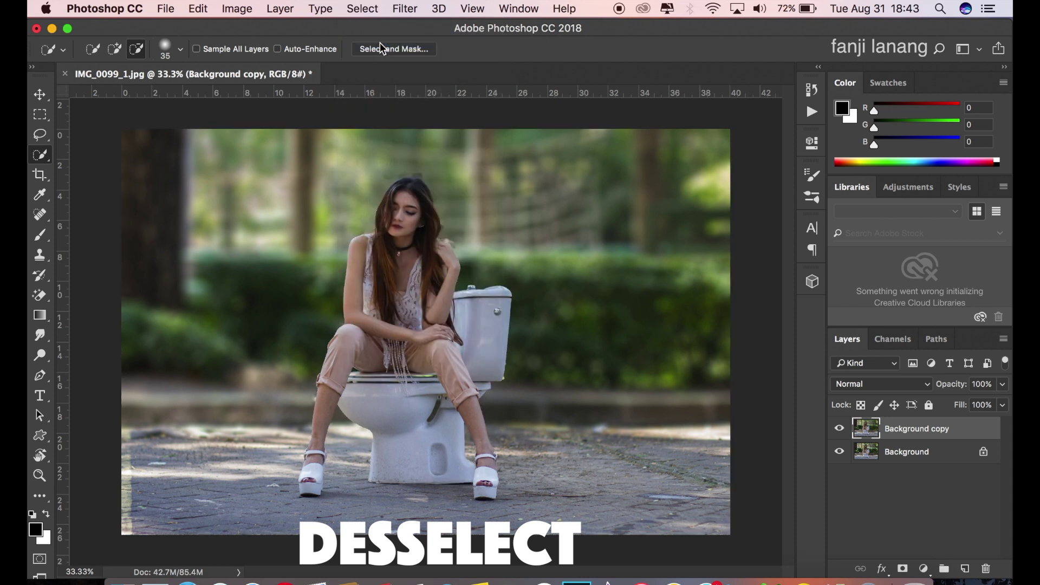
left_click(840, 429)
left_click(840, 430)
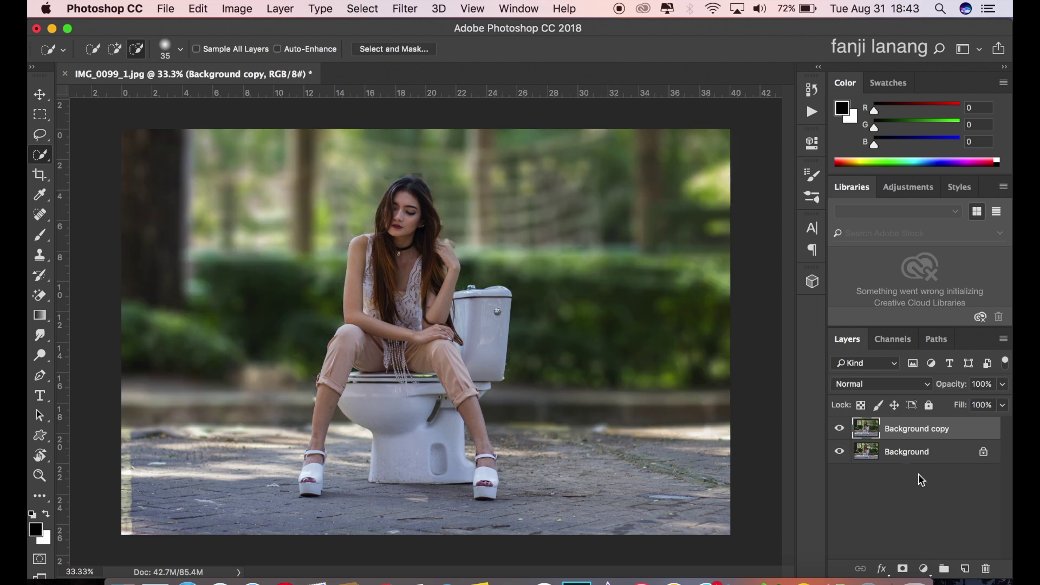
left_click(839, 429)
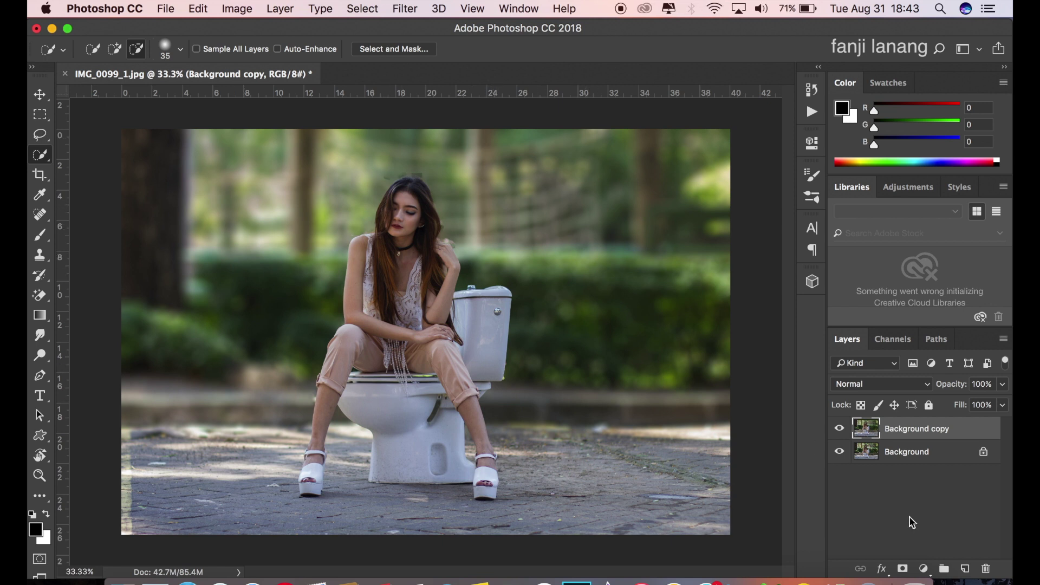
Step: Add a reversed, radial Gradient Fill layer using the Neutral Density preset
left_click(924, 569)
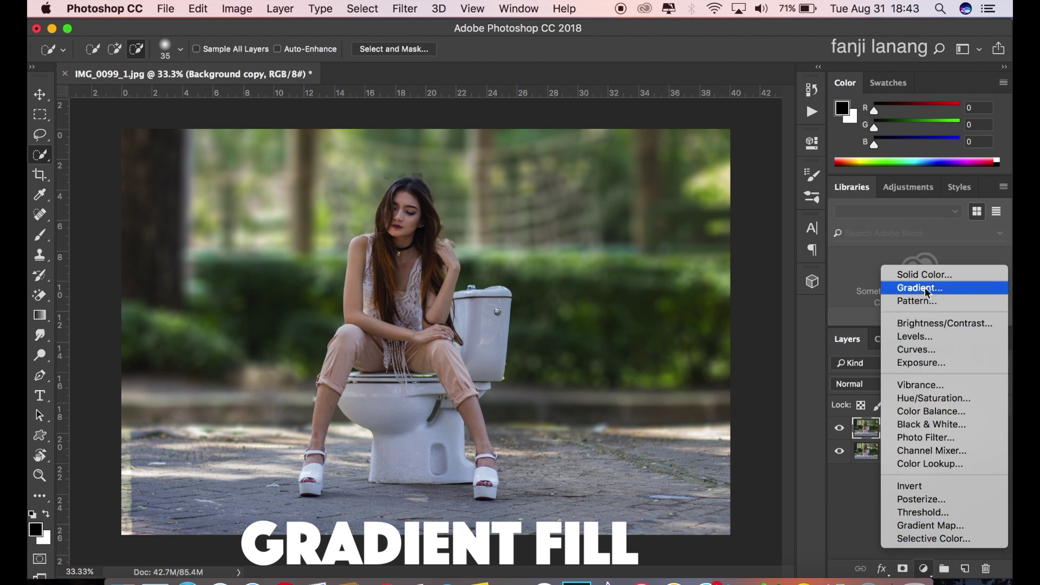
left_click(927, 288)
left_click(769, 318)
left_click(794, 238)
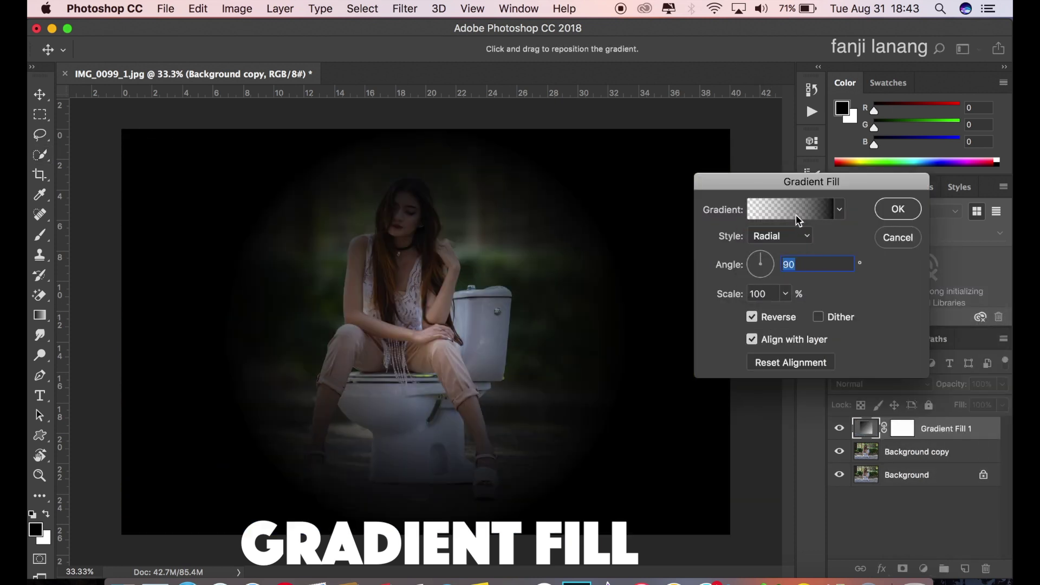
left_click(796, 215)
left_click(648, 193)
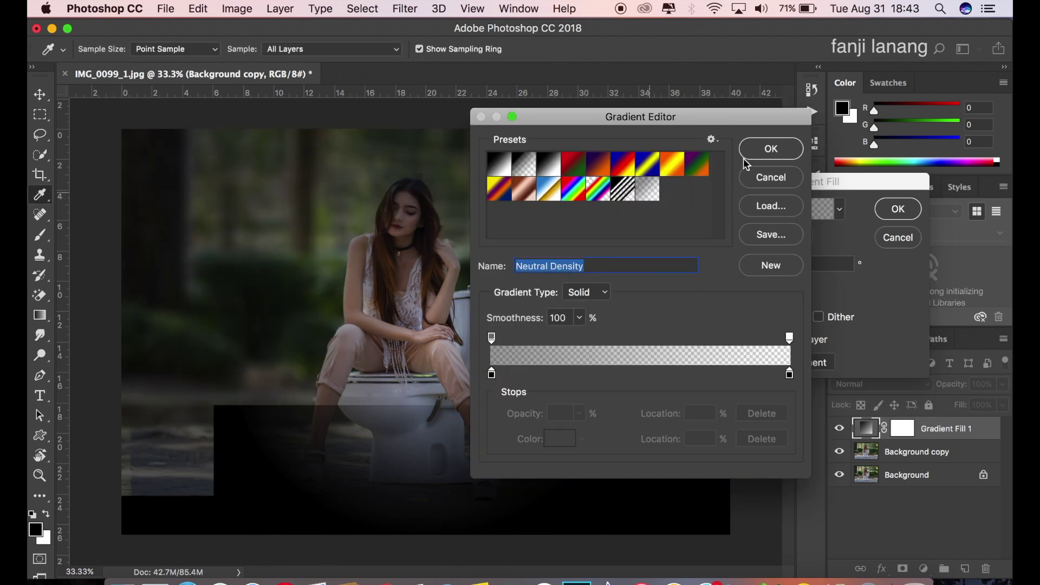
left_click(768, 153)
Step: Move the vignette centre up, set angle 45° and scale 177%, and confirm
left_click_drag(441, 333, 418, 271)
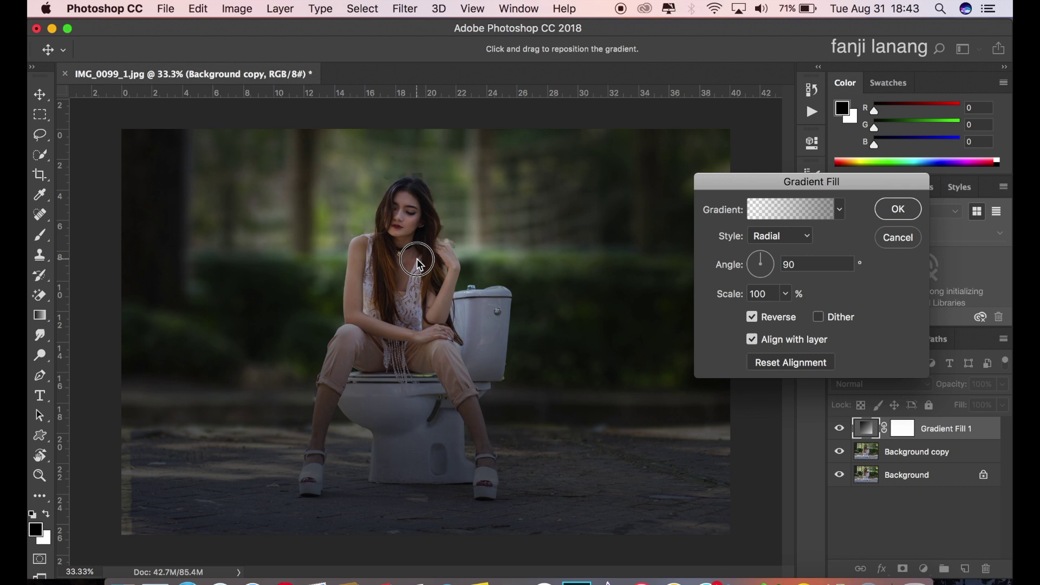
left_click(767, 257)
left_click(787, 295)
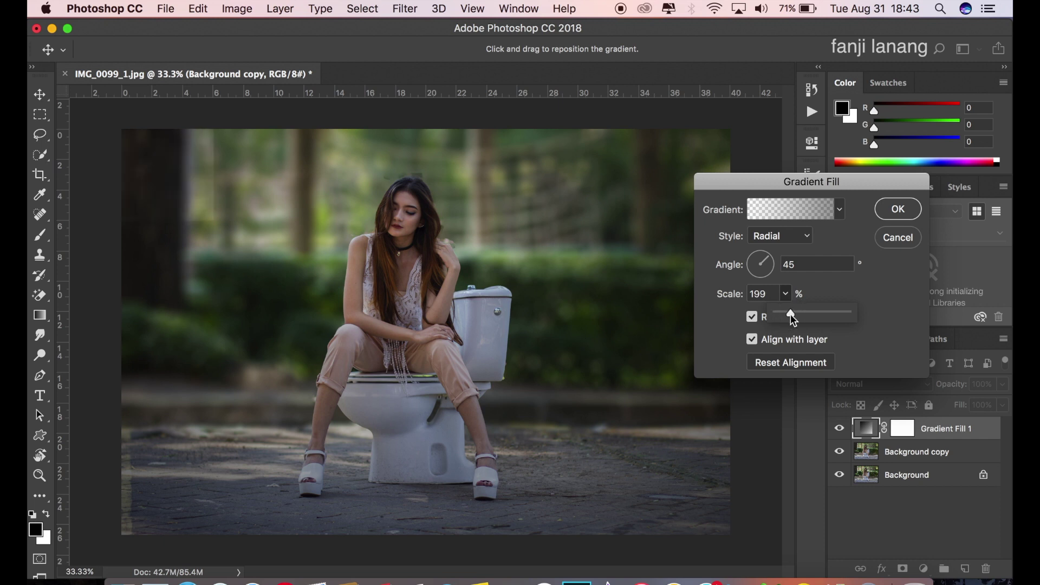
left_click_drag(791, 311, 788, 315)
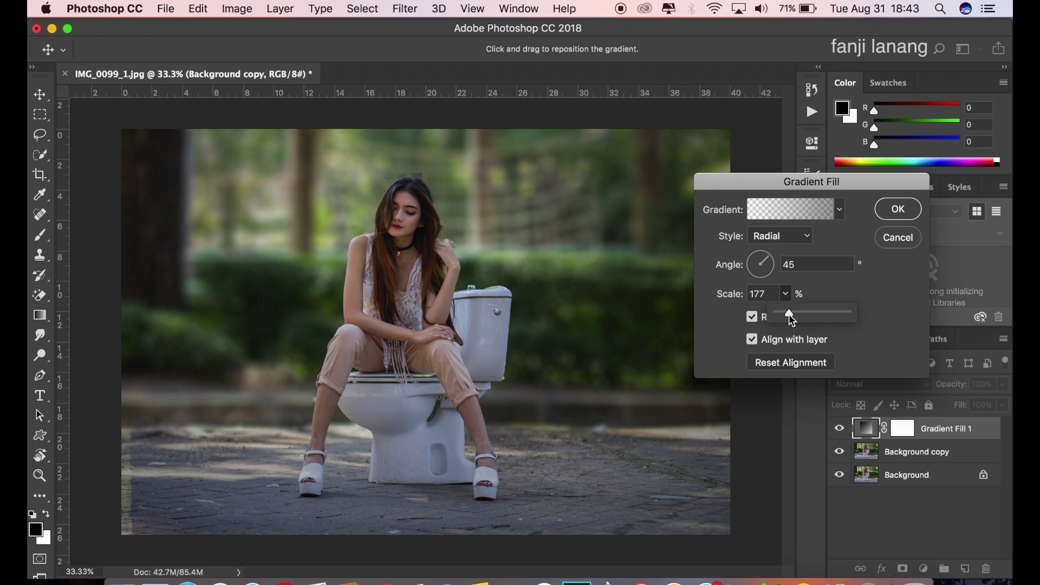
left_click(899, 215)
Step: Add a Selective Color adjustment layer and reduce cyan and magenta in the Reds
key("w")
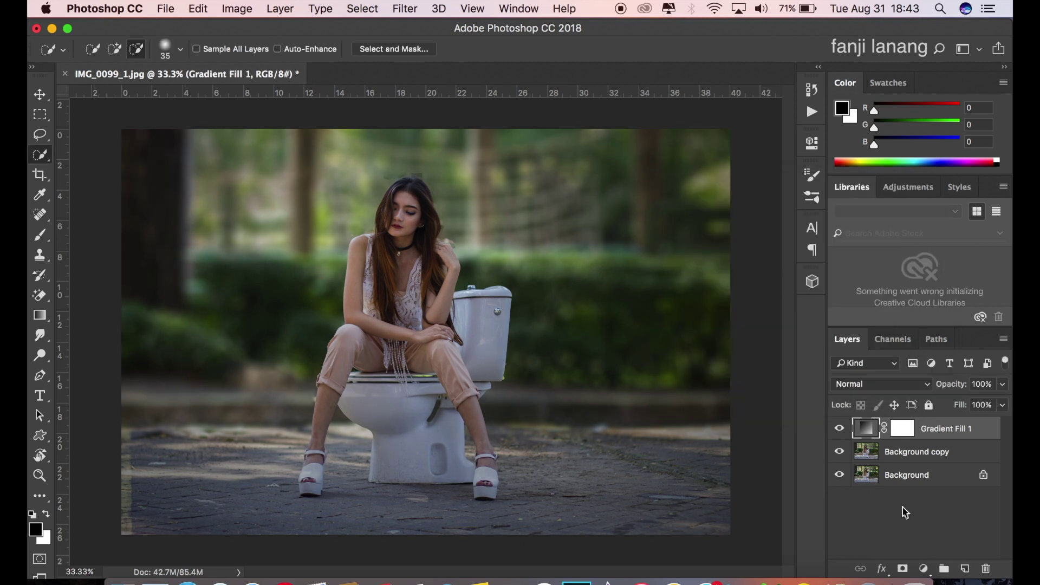
left_click(923, 568)
left_click(933, 537)
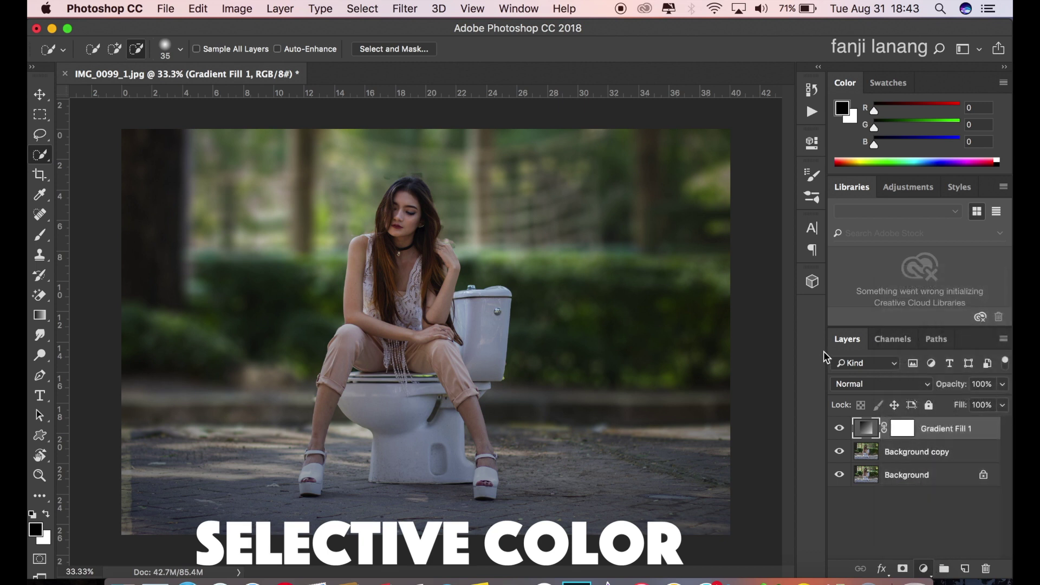
left_click_drag(649, 239, 585, 244)
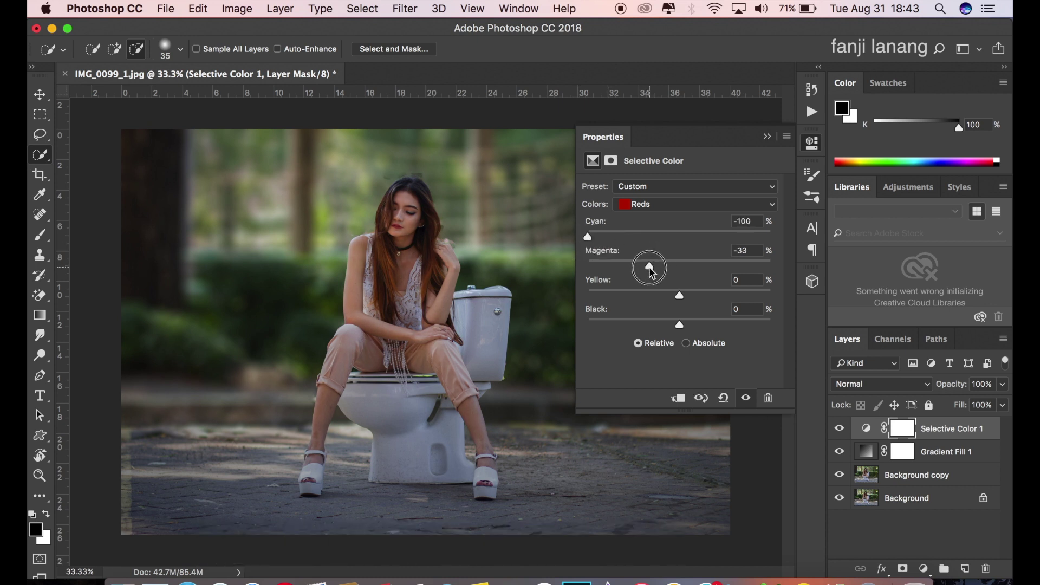
left_click_drag(649, 277, 699, 298)
Step: Set Greens to Cyan -100, Magenta +100, Yellow +100 and Black +100
left_click(667, 209)
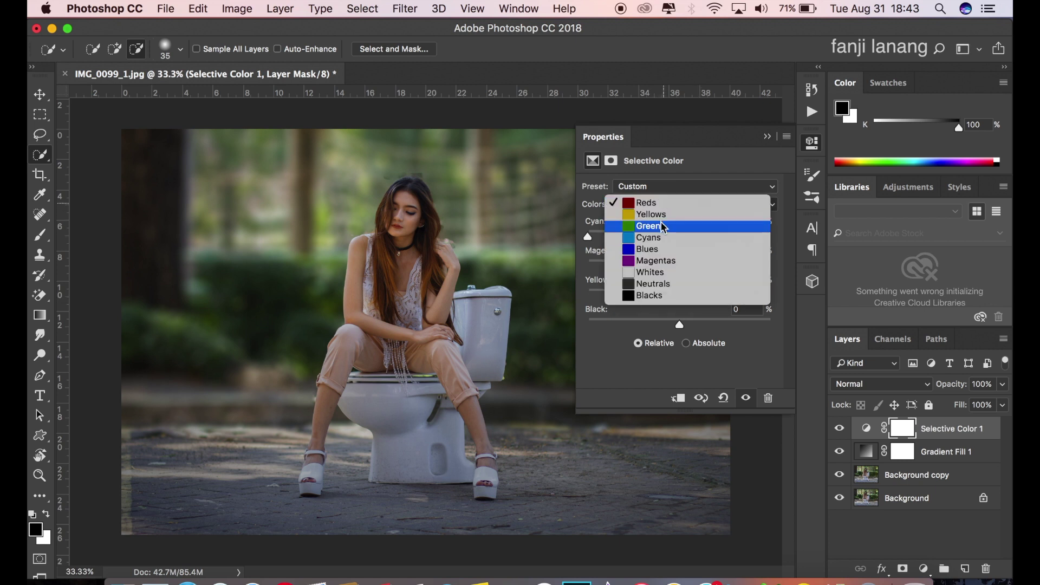
left_click(665, 226)
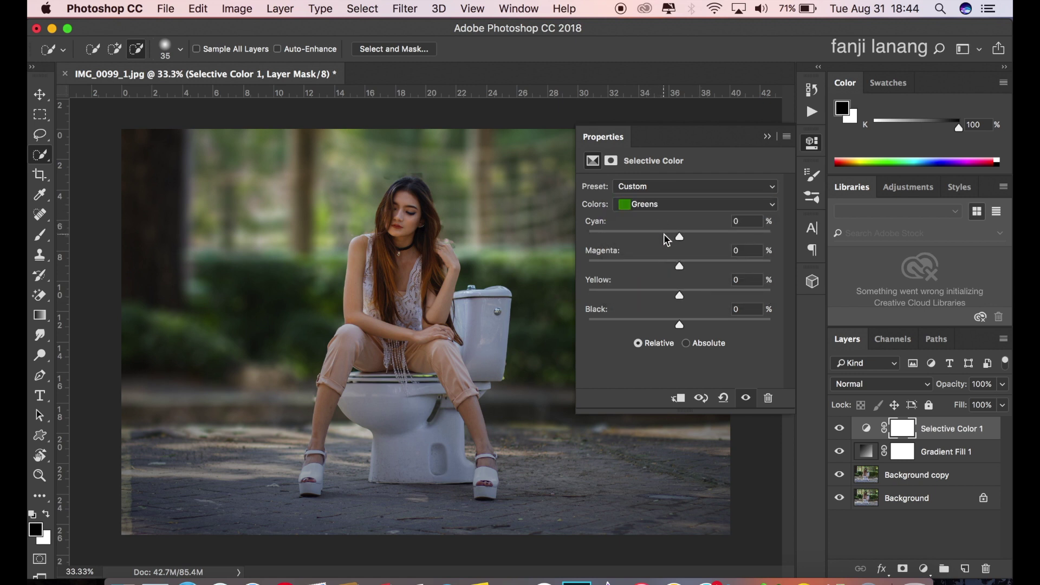
left_click_drag(598, 240, 568, 246)
left_click_drag(651, 266, 807, 284)
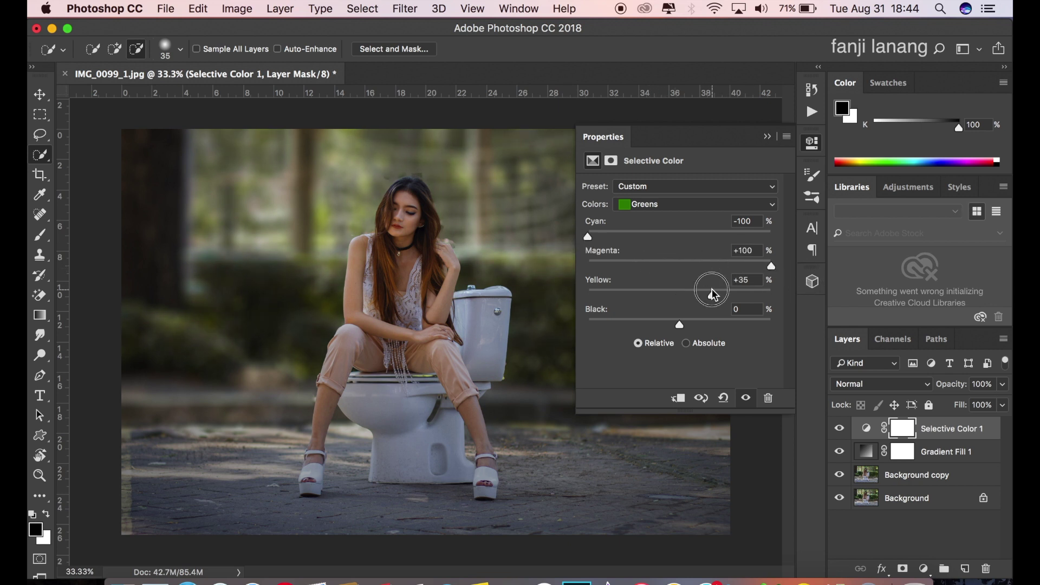
mouse_move(712, 294)
left_mouse_down()
mouse_move(843, 300)
mouse_move(602, 297)
mouse_move(873, 318)
left_mouse_up()
left_click_drag(714, 324, 826, 339)
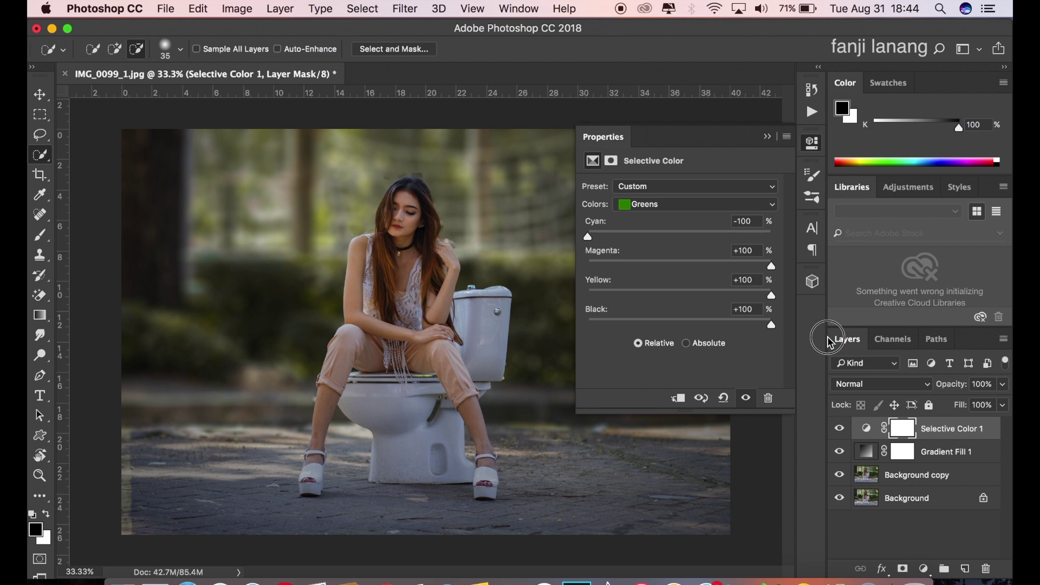
left_click(767, 136)
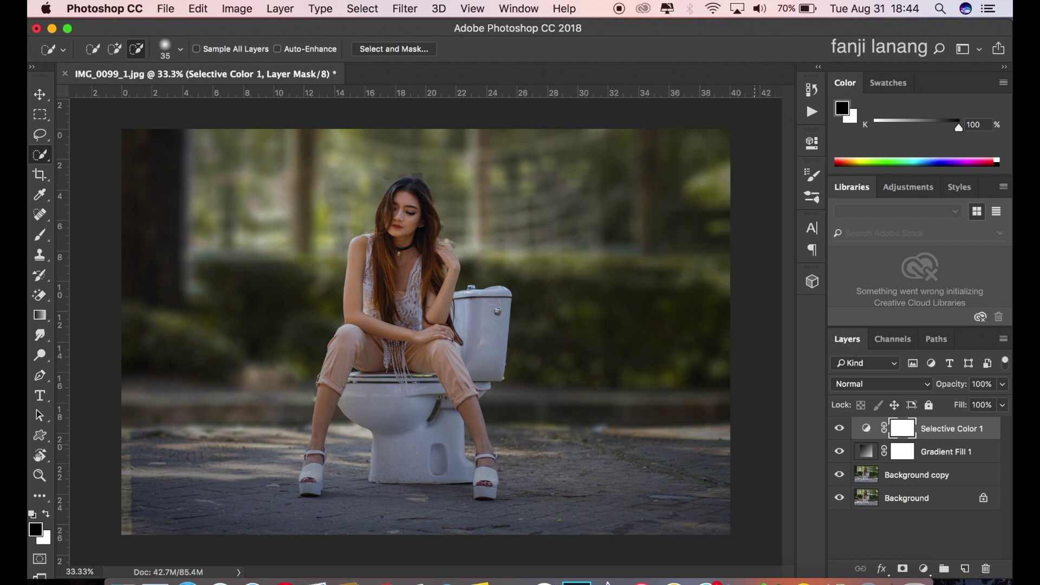
Step: Add a new empty layer and set the gradient foreground colour to orange ff8a00
left_click(965, 568)
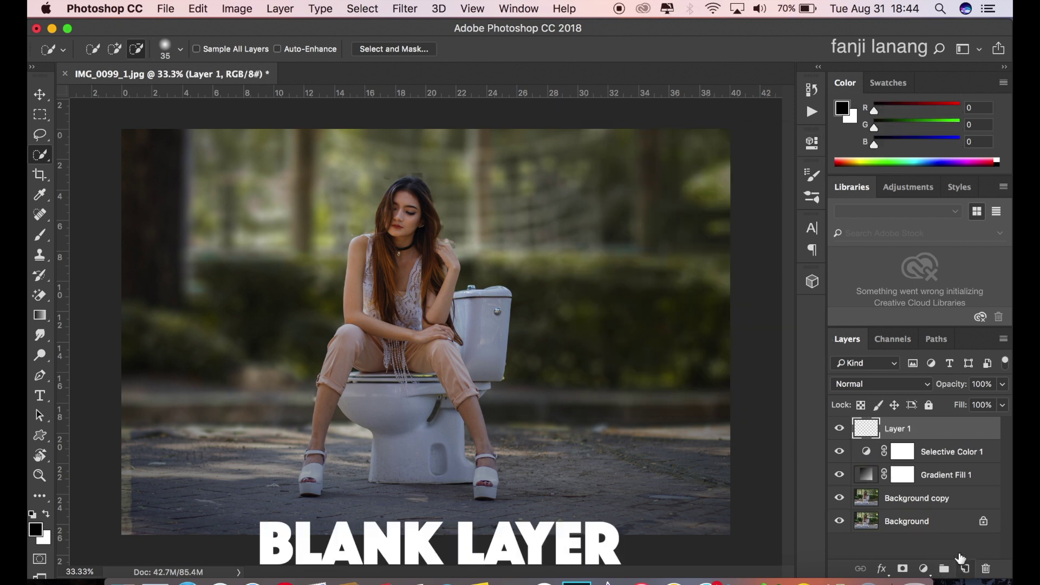
left_click(40, 316)
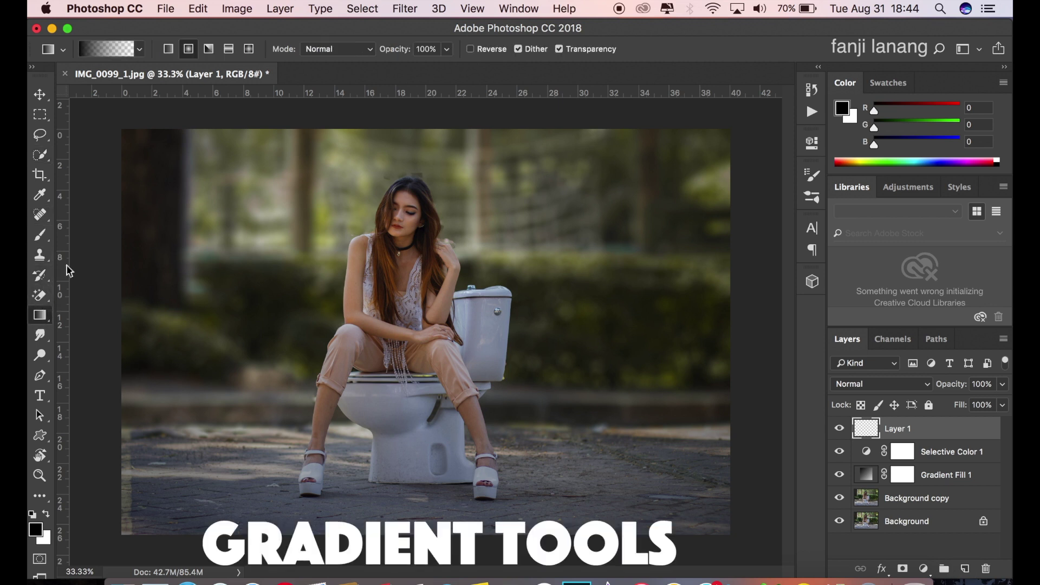
left_click(38, 531)
left_click_drag(553, 298, 802, 110)
left_click_drag(754, 352, 757, 345)
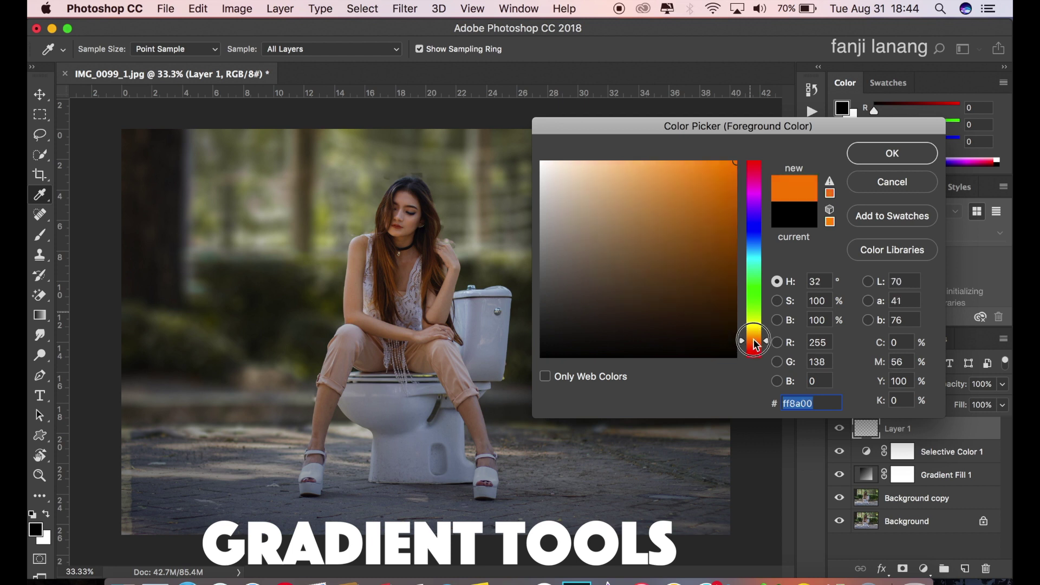
left_click(892, 153)
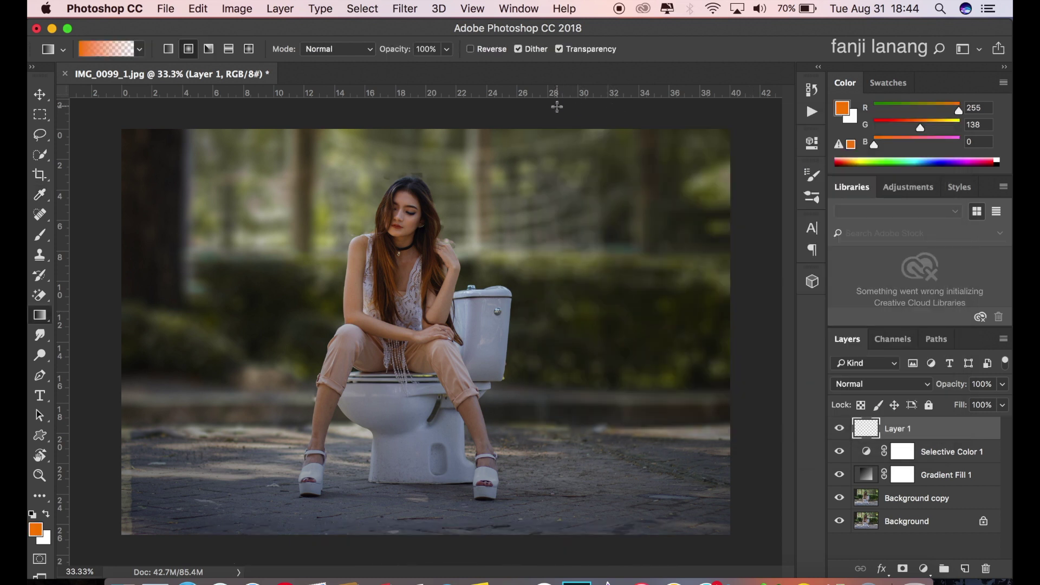
Step: Drag an orange gradient glow in from the top-right and blend the layer as Screen
key("super+minus")
left_click_drag(510, 130, 396, 278)
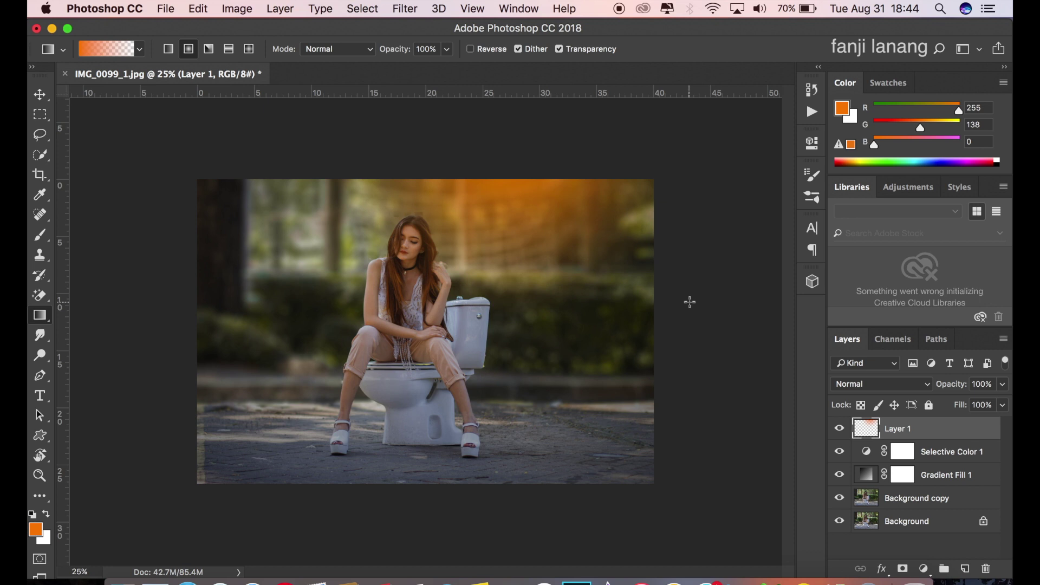
left_click(878, 404)
left_click(883, 383)
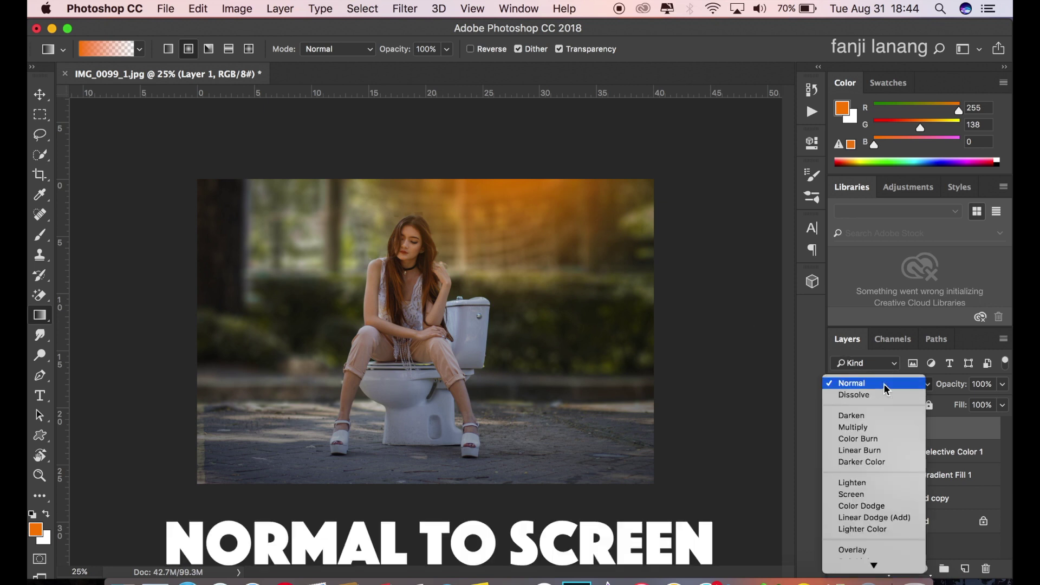
left_click(861, 495)
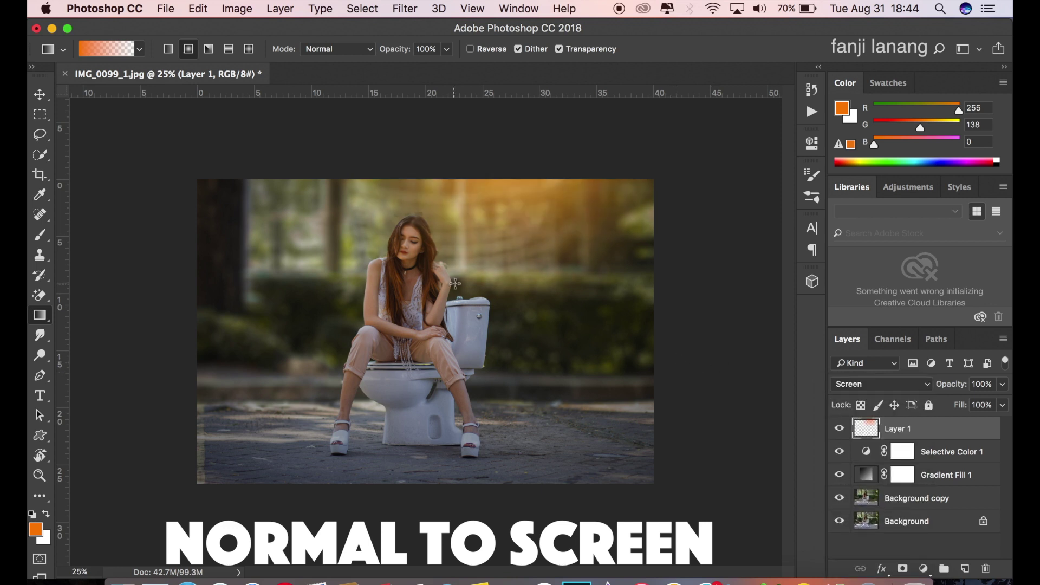
Step: Mask Layer 1 and brush out the glow over the girl's face and torso with a 500 px black brush
left_click(903, 569)
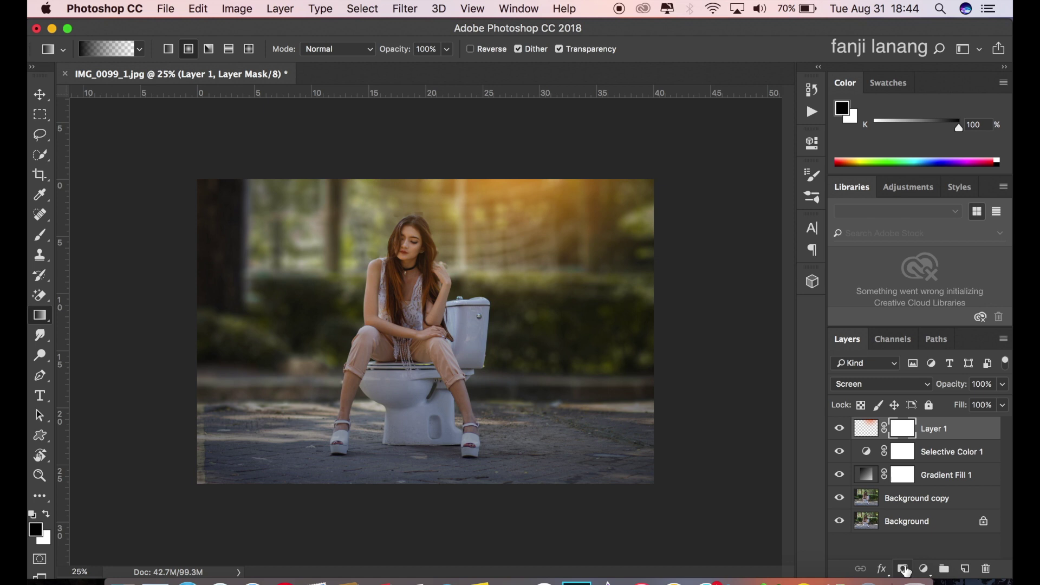
left_click(40, 234)
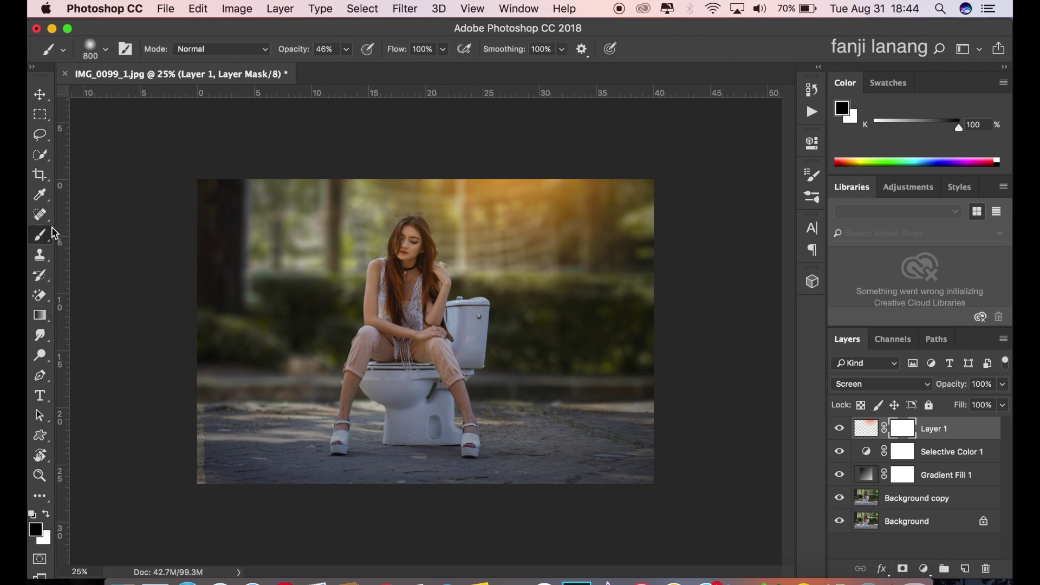
left_click(46, 514)
key("bracketleft")
key("bracketleft")
key("bracketleft")
left_click_drag(413, 259, 403, 313)
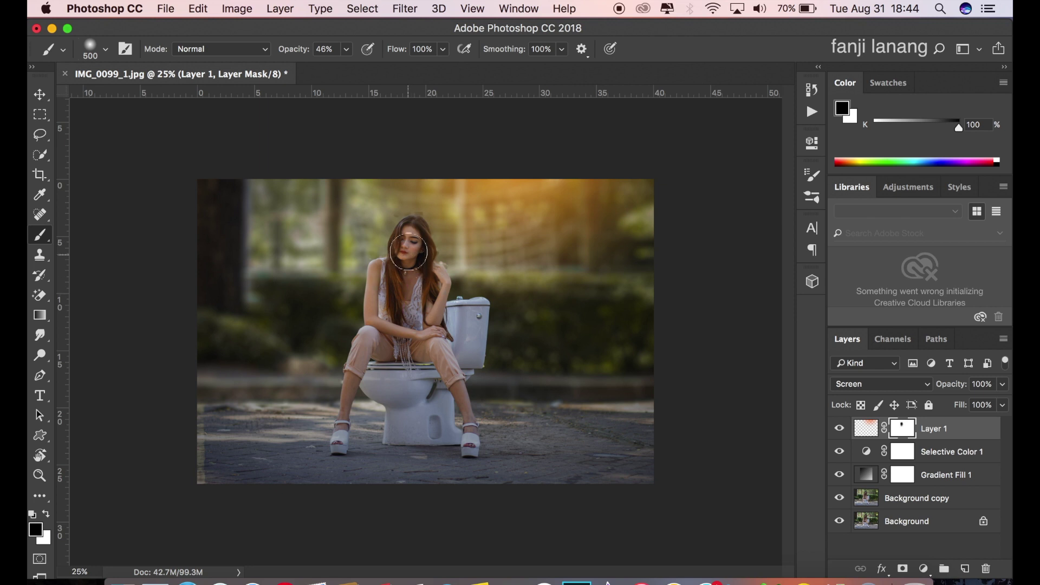
left_click_drag(409, 252, 409, 259)
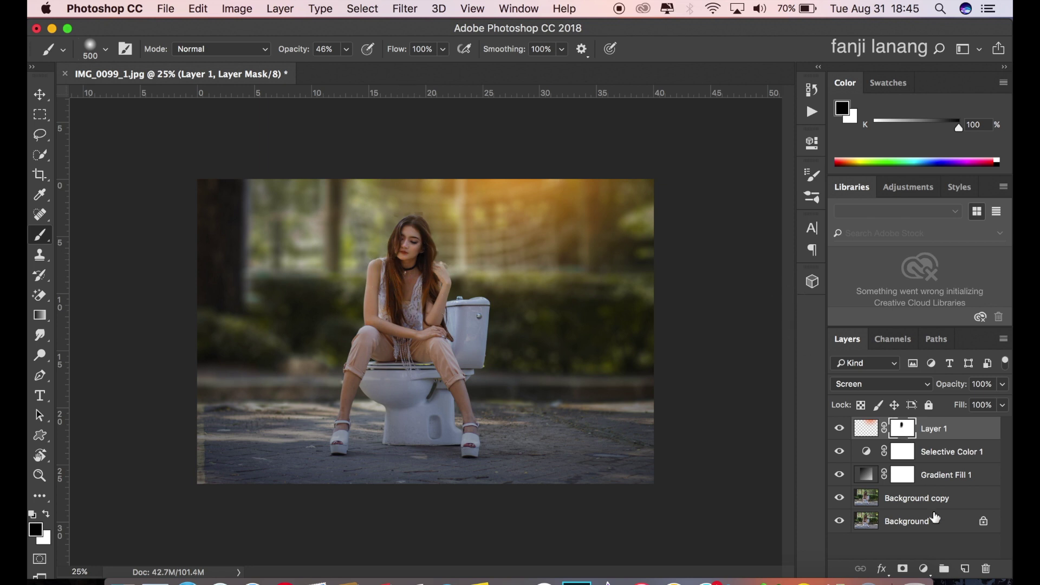
left_click(925, 569)
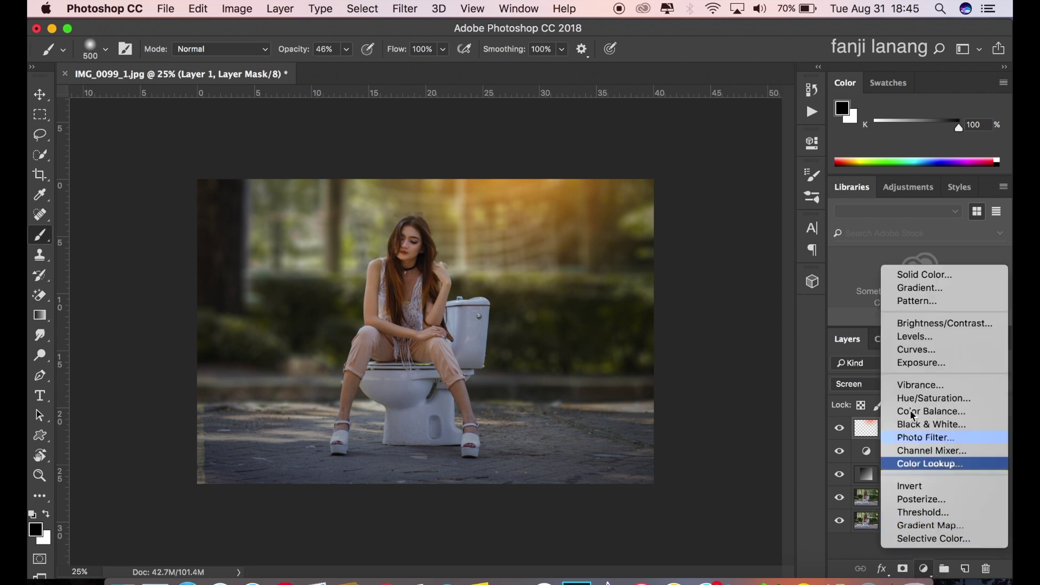
Step: Add a Brightness/Contrast layer at brightness 10, contrast 10, then a new empty Layer 2
left_click(659, 265)
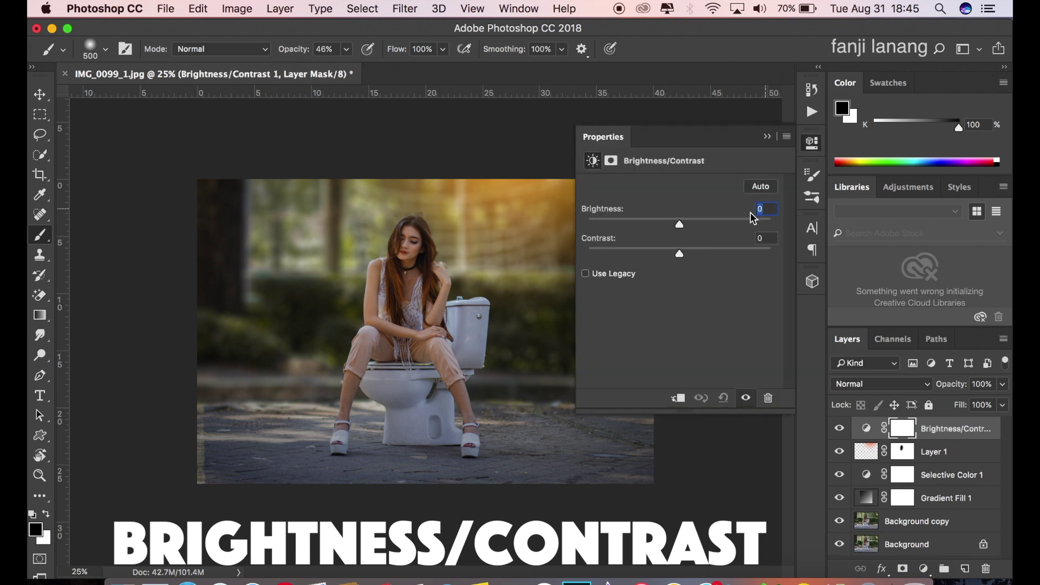
type("10")
left_click(765, 239)
type("10")
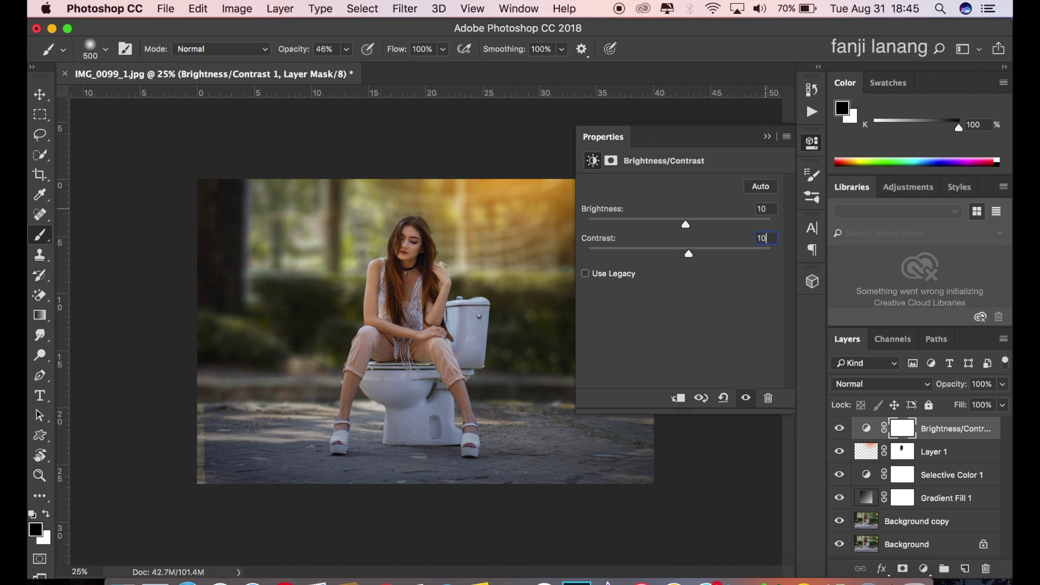
left_click(767, 137)
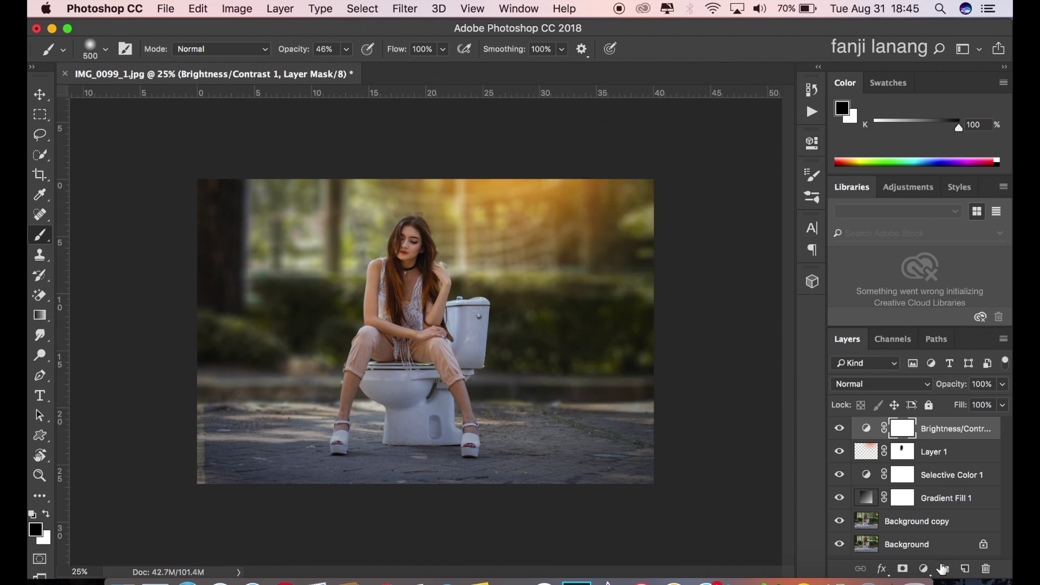
left_click(965, 569)
Step: Use white with the signature brush preset to stamp a watermark near the bottom-right corner
left_click(32, 513)
left_click(107, 49)
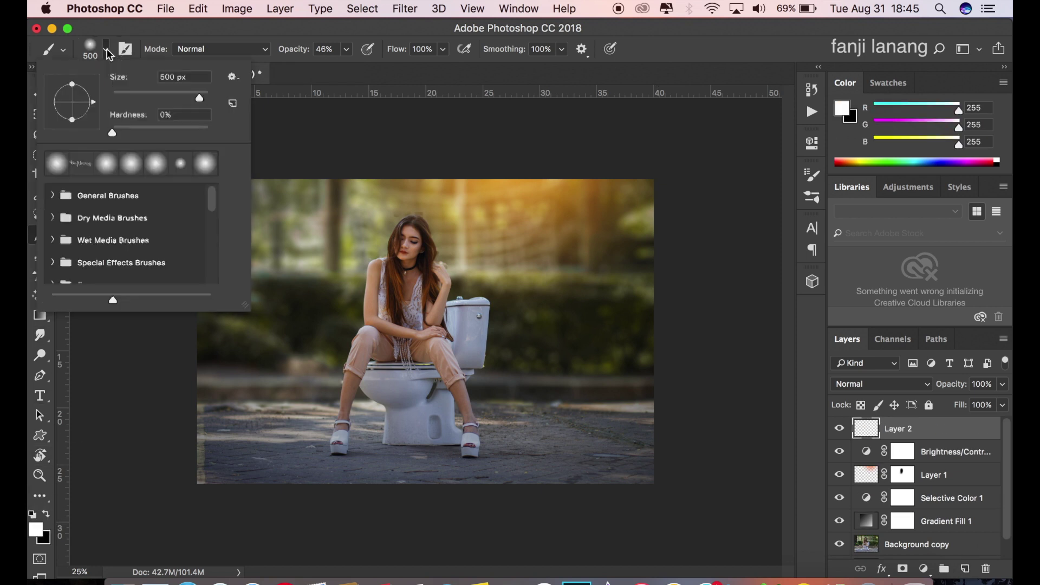
left_click(80, 163)
left_click(686, 47)
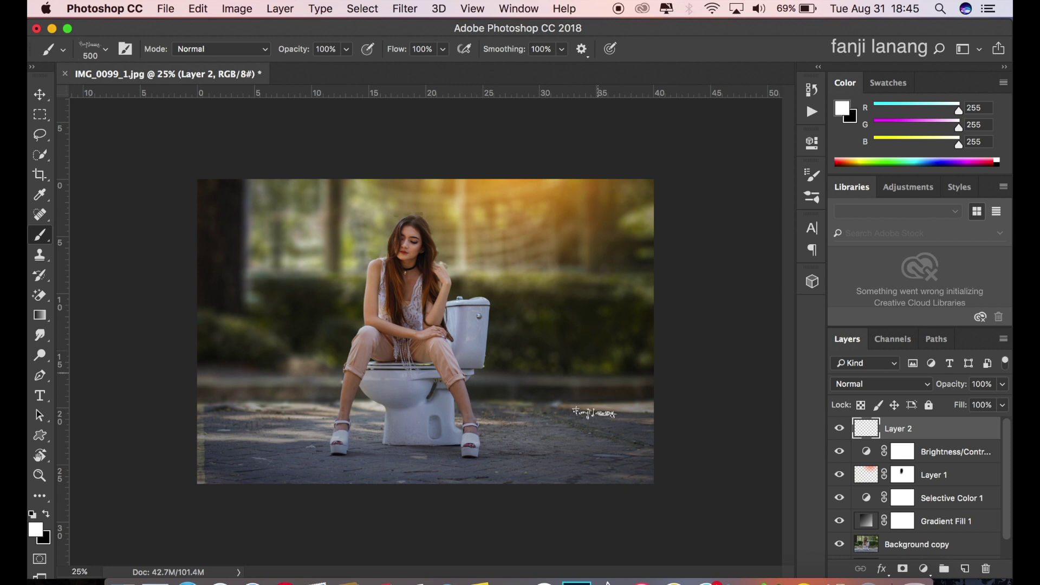
left_click(612, 470)
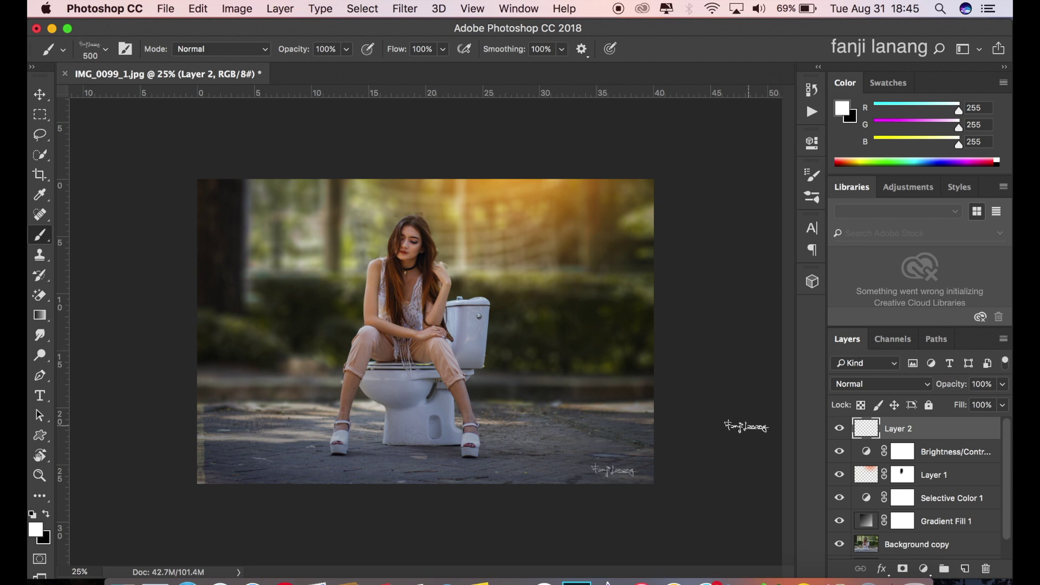